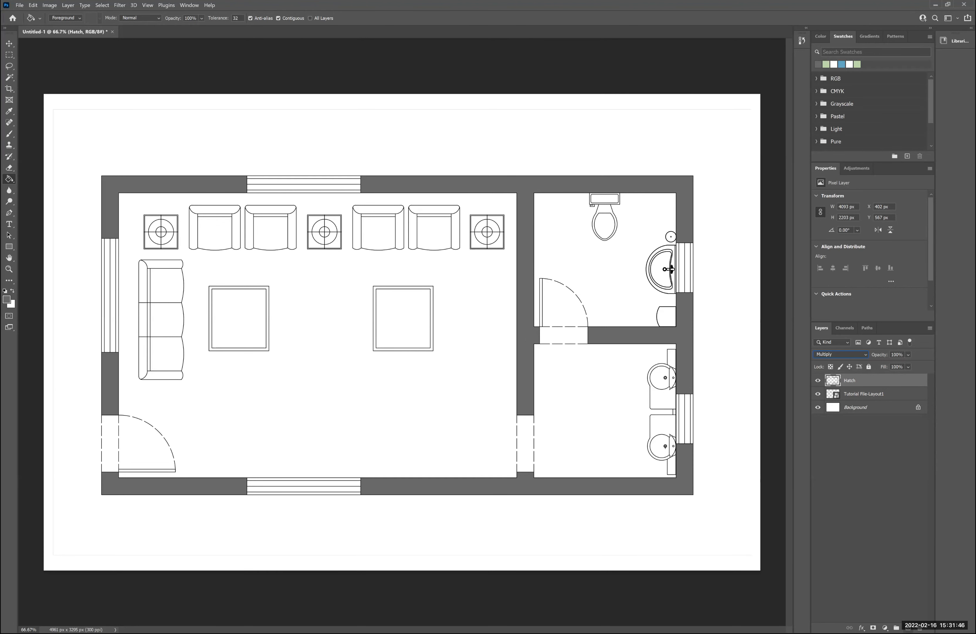
Add a new layer named "Floor" above the Hatch layer
key("ctrl+shift+alt+n")
double_click(851, 380)
type("Floor")
key("Return")
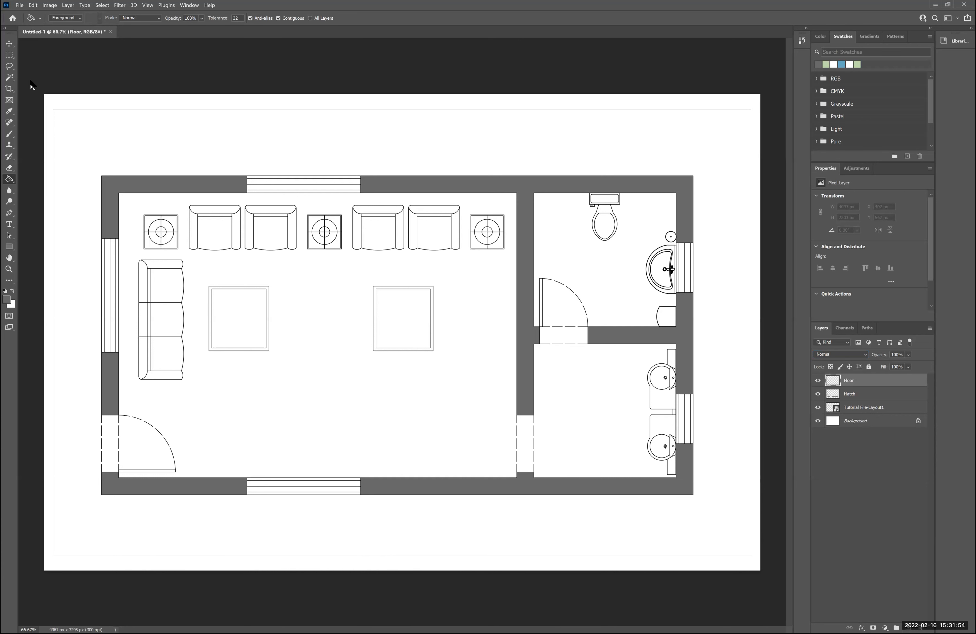
Select the white empty area of the floor plan on the Tutorial File-Layout1 layer with the Magic Wand
key("w")
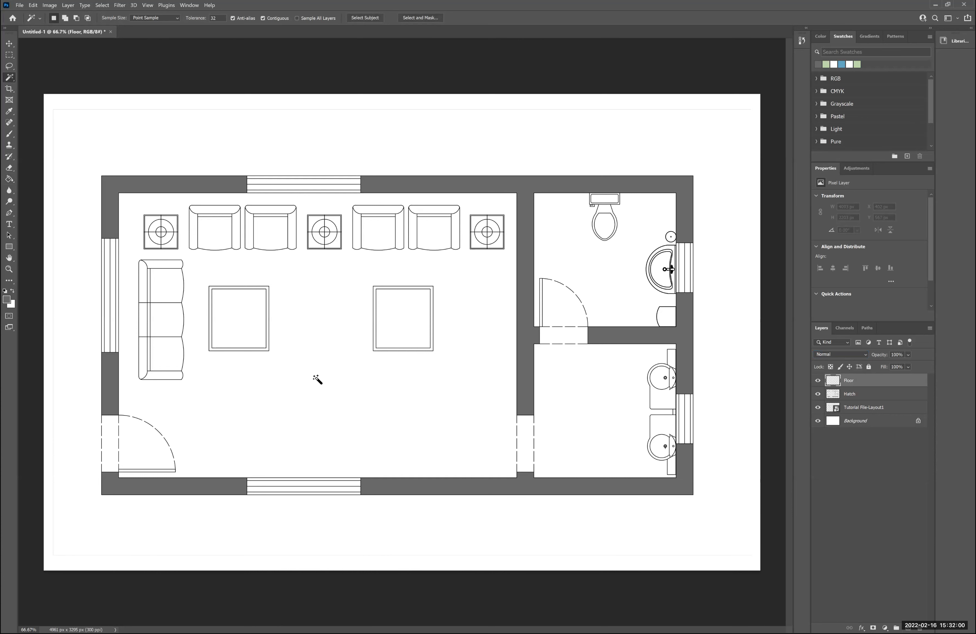
key("ctrl+a")
key("ctrl+d")
left_click(863, 407)
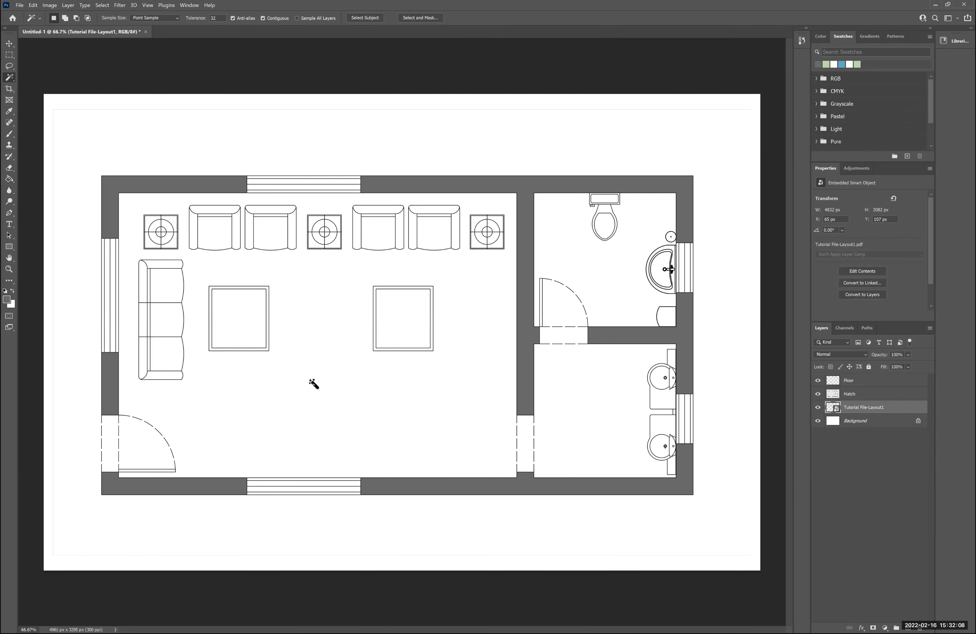
left_click(317, 370)
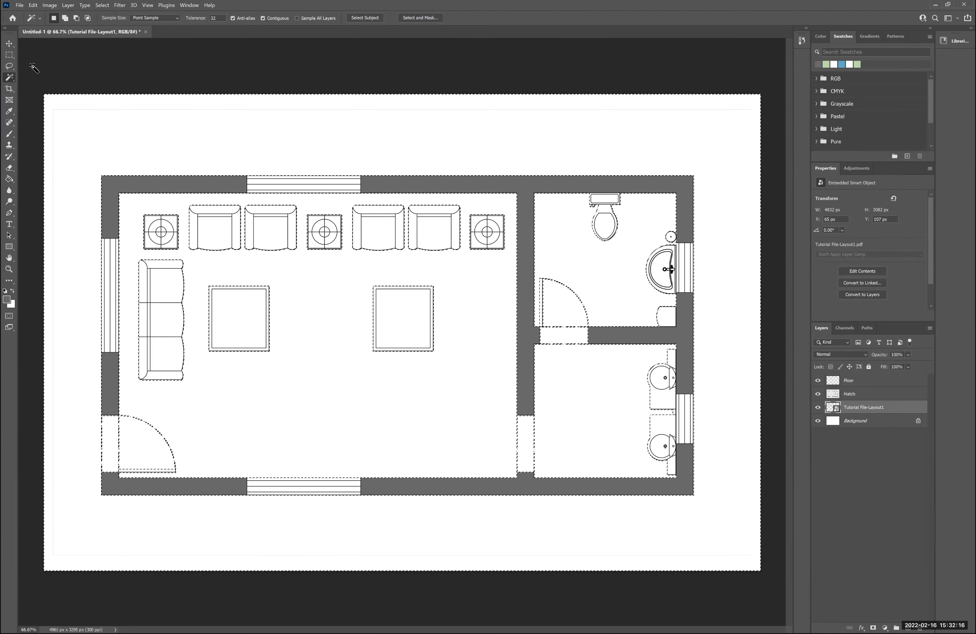
Subtract the bathroom side and the page margins around the plan from the selection with the Rectangular Marquee, keeping only the living room floor
left_click(9, 56)
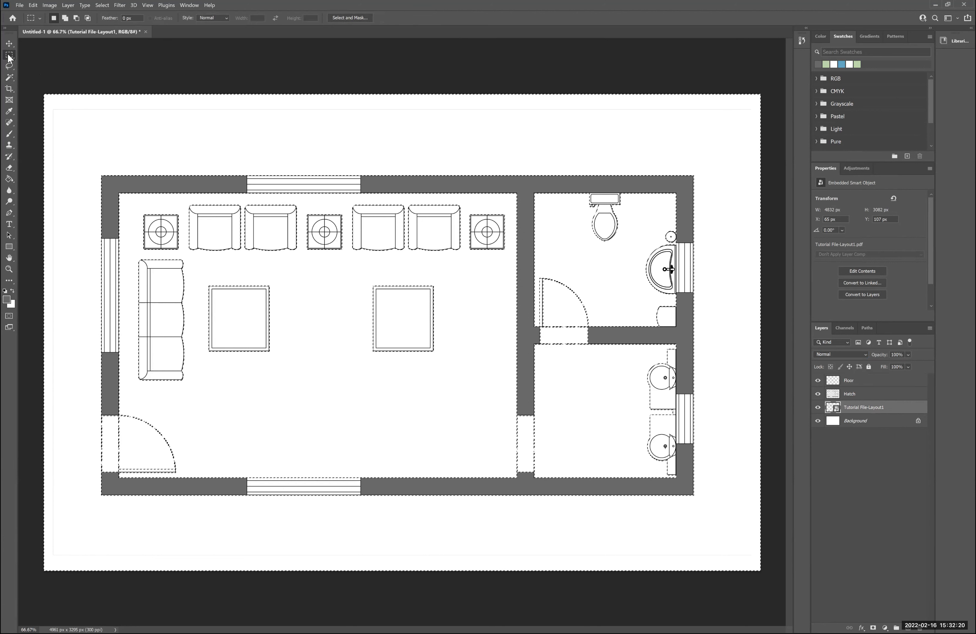
key("alt")
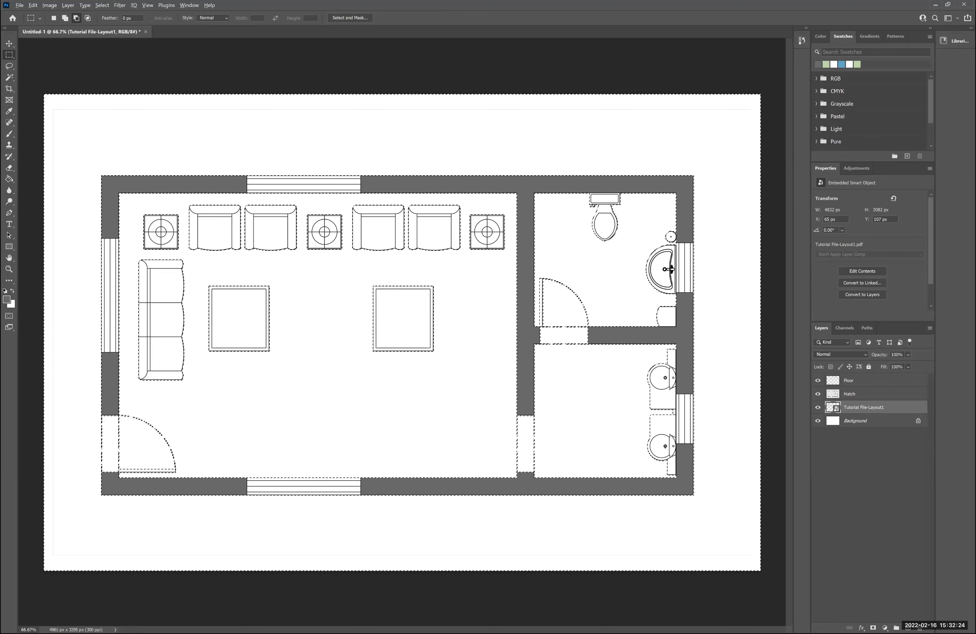
left_click_drag(773, 80, 521, 523)
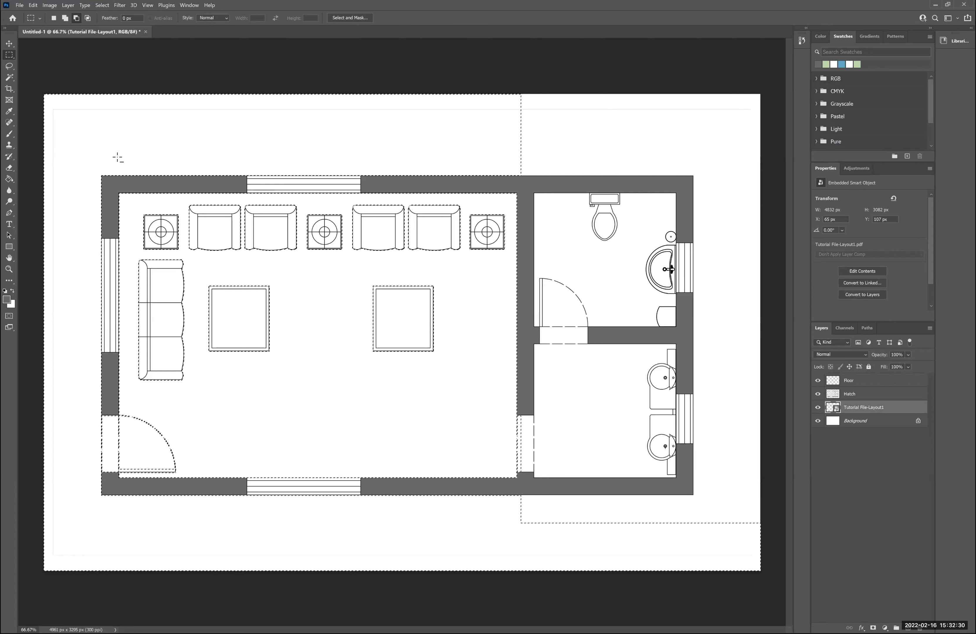
left_click_drag(88, 186, 530, 121)
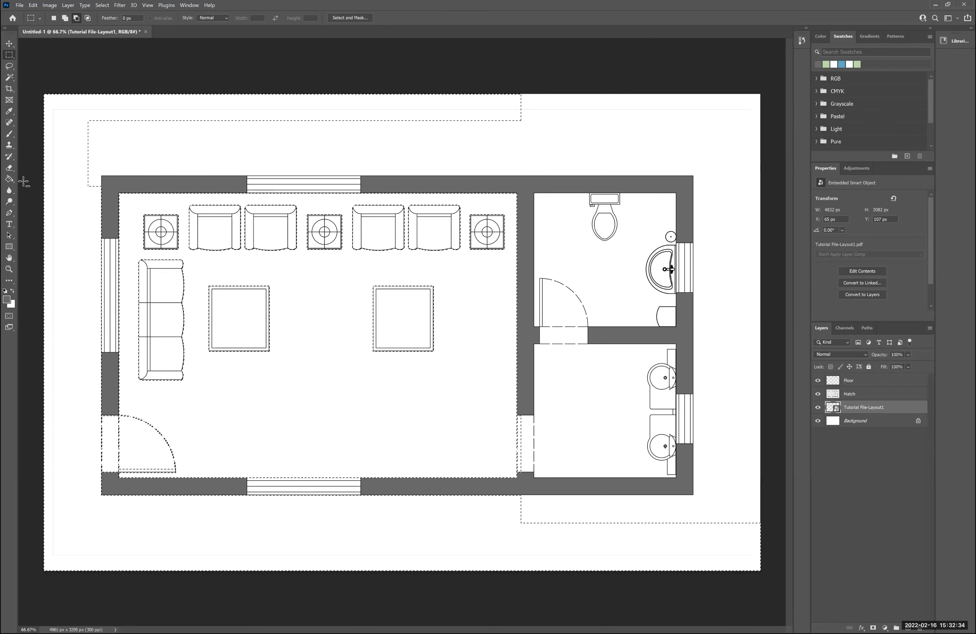
left_click_drag(80, 135, 142, 88)
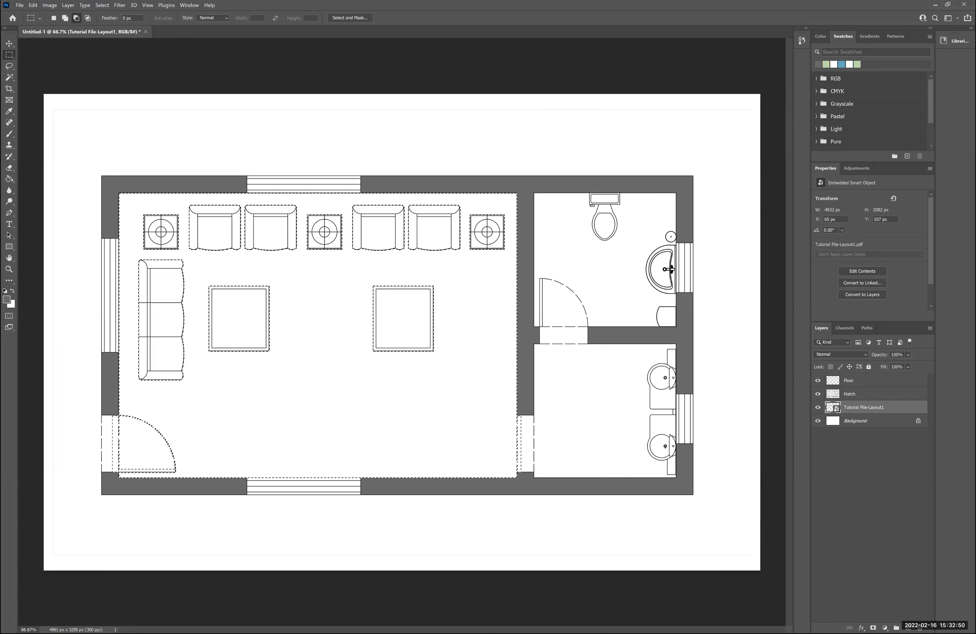
Subtract the leftover strip inside the doorway between the living room and the lower washroom from the selection
scroll(531, 465, "up", 1)
scroll(518, 467, "up", 15)
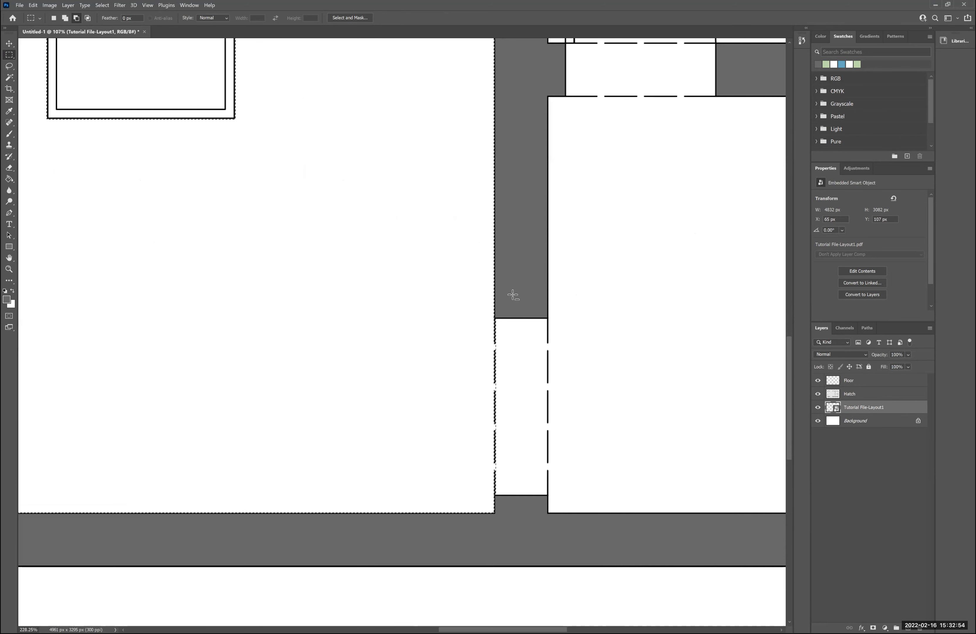
scroll(498, 229, "down", 5)
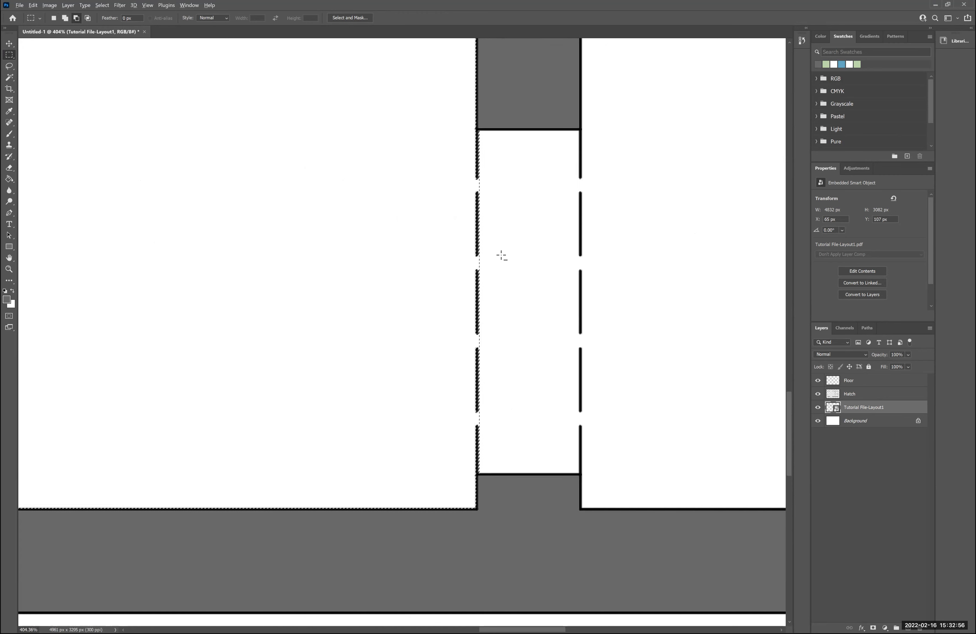
scroll(502, 256, "down", 8)
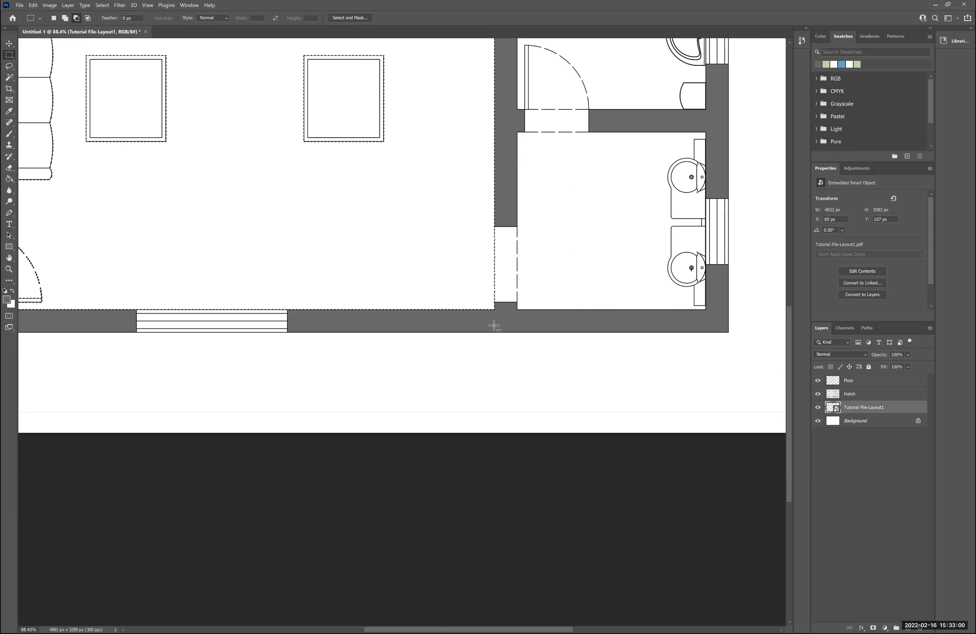
left_click_drag(495, 326, 498, 221)
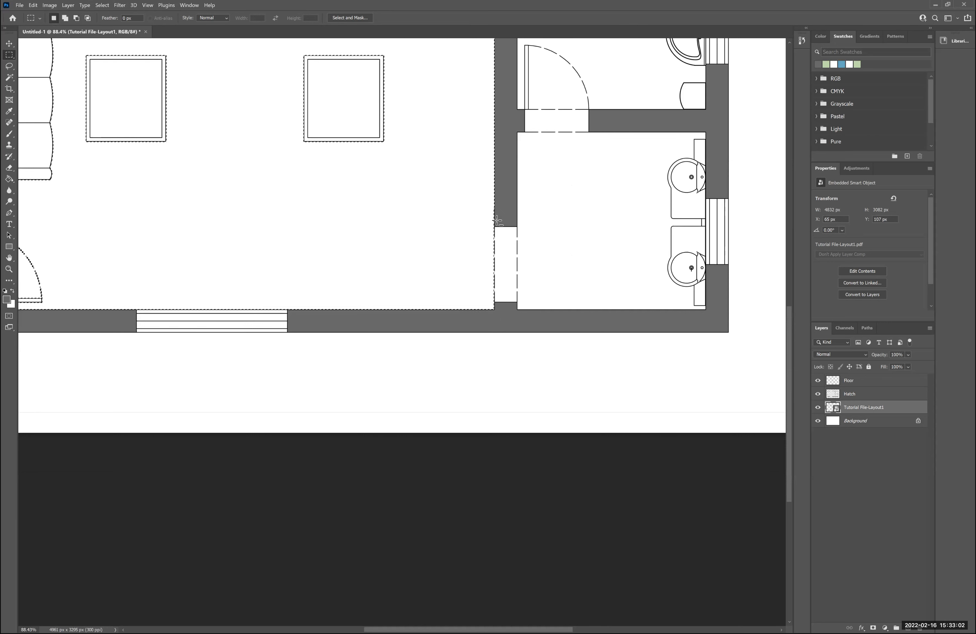
Add the missing sliver beside the washroom doorway back to the selection, up to the living room's wall line
scroll(497, 221, "up", 5)
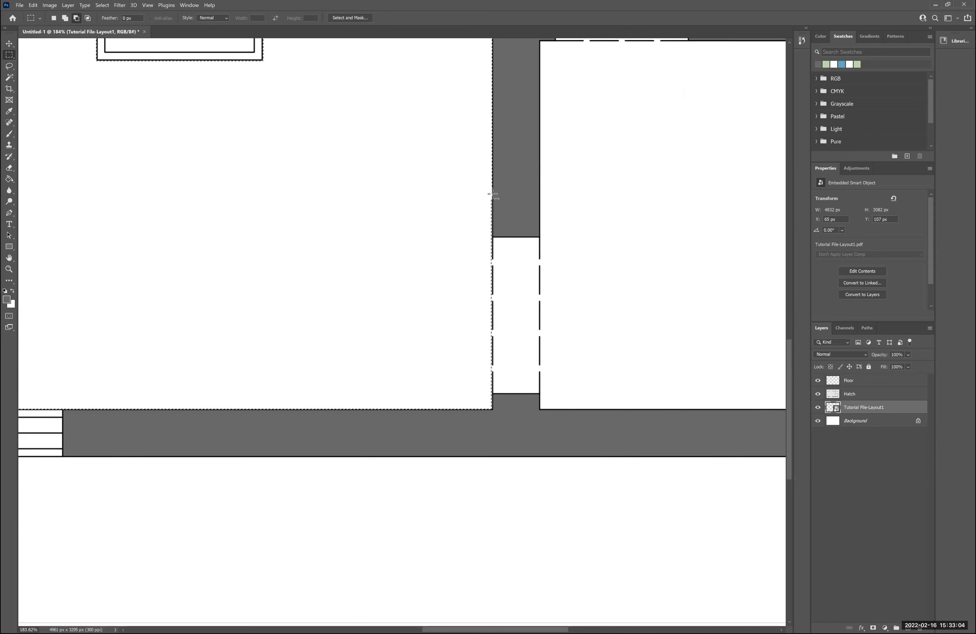
scroll(493, 194, "up", 2)
key("shift")
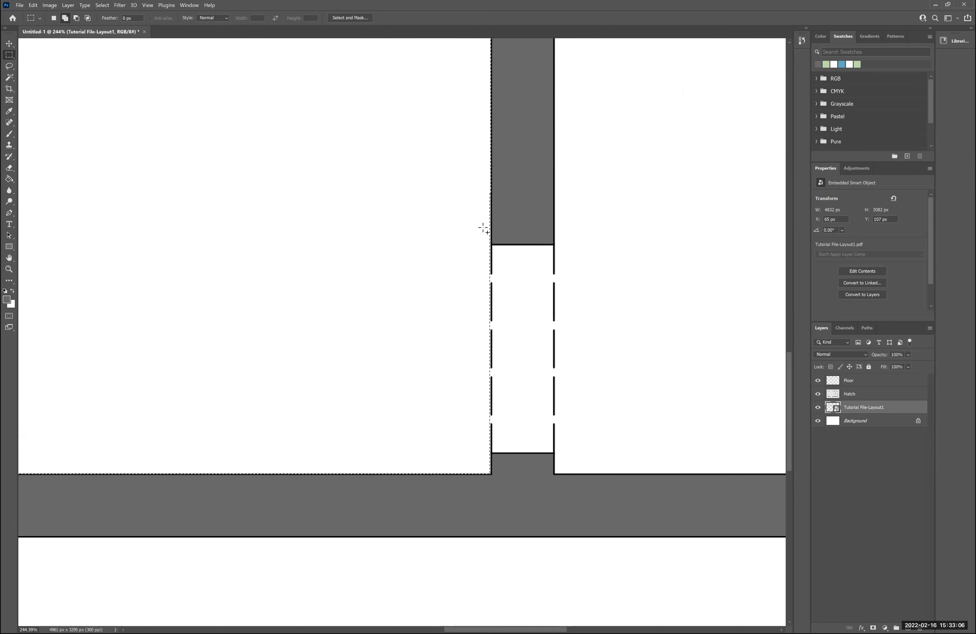
left_click_drag(458, 473, 492, 191)
scroll(333, 303, "down", 3)
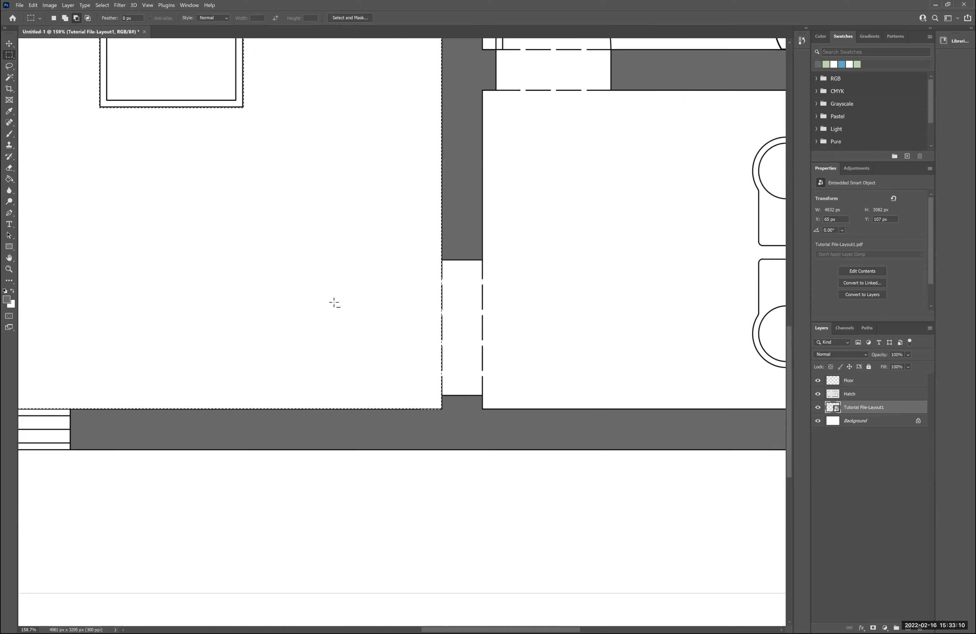
scroll(198, 473, "down", 3)
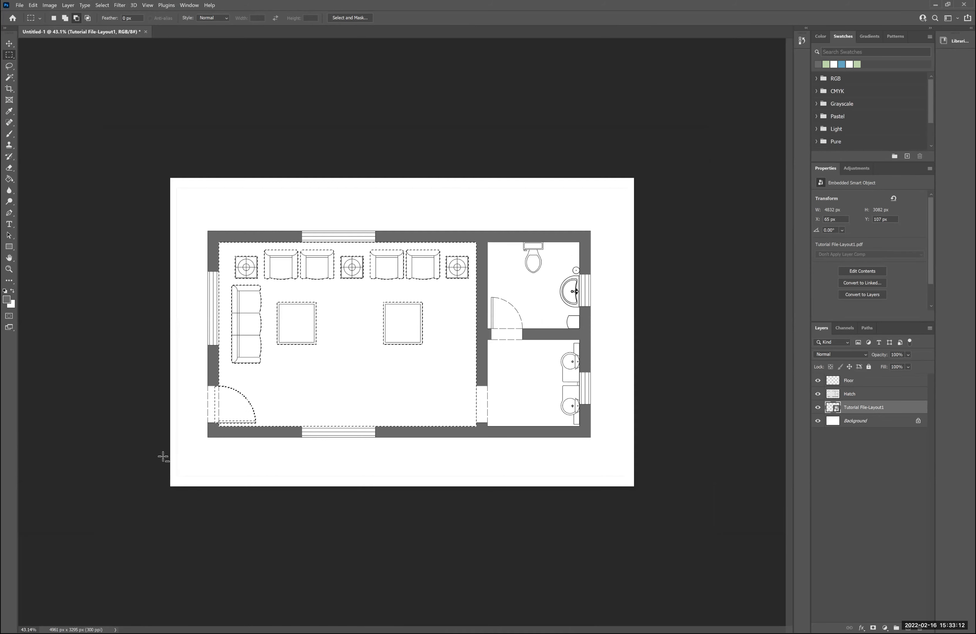
Trim the selection at the entrance door opening with the Rectangular Marquee so its edge follows the living room's inner wall line
scroll(163, 456, "up", 3)
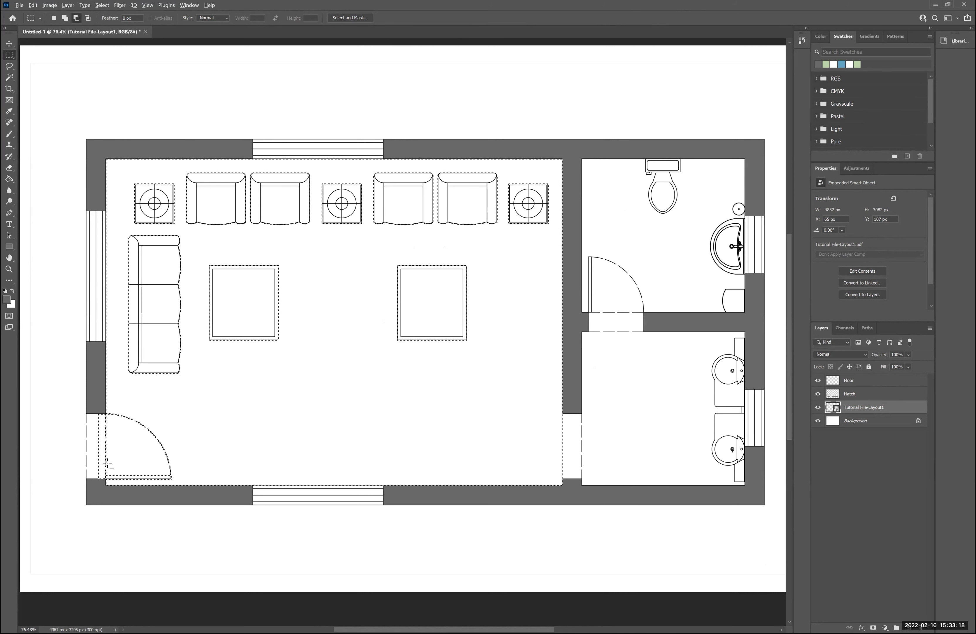
left_click_drag(95, 410, 104, 481)
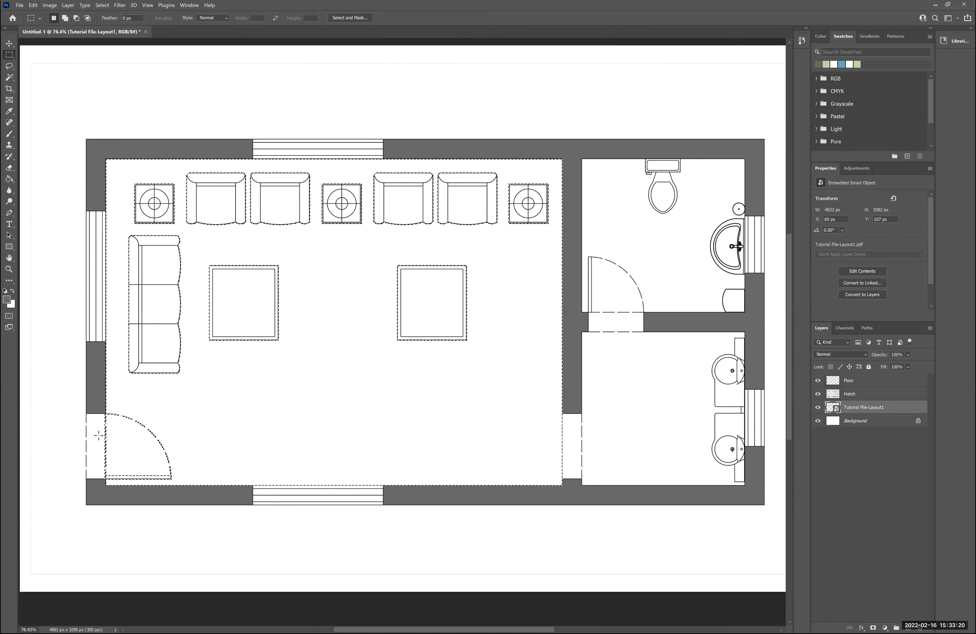
scroll(102, 439, "up", 1)
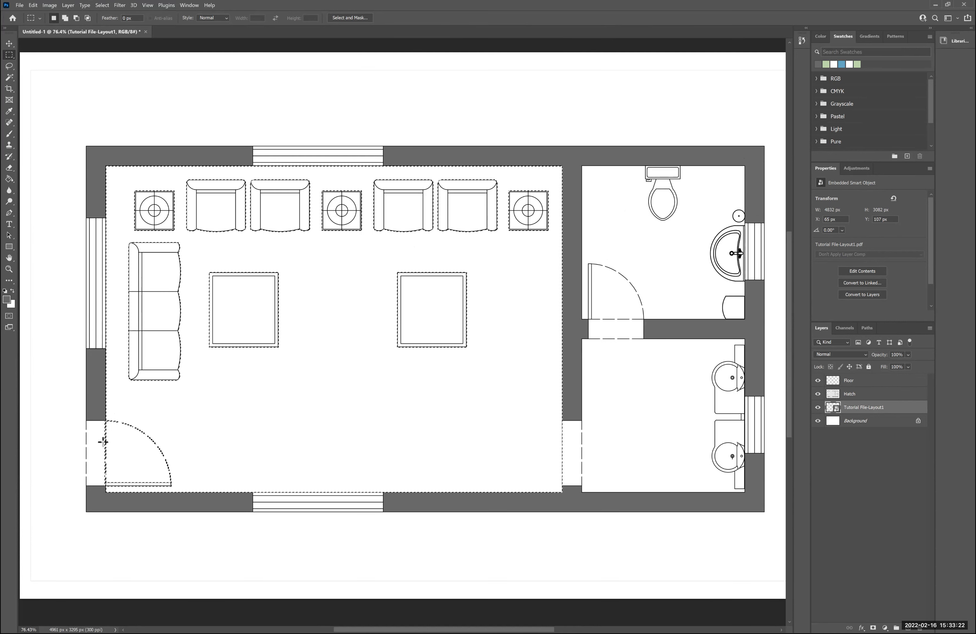
scroll(103, 444, "up", 10)
scroll(104, 443, "down", 20)
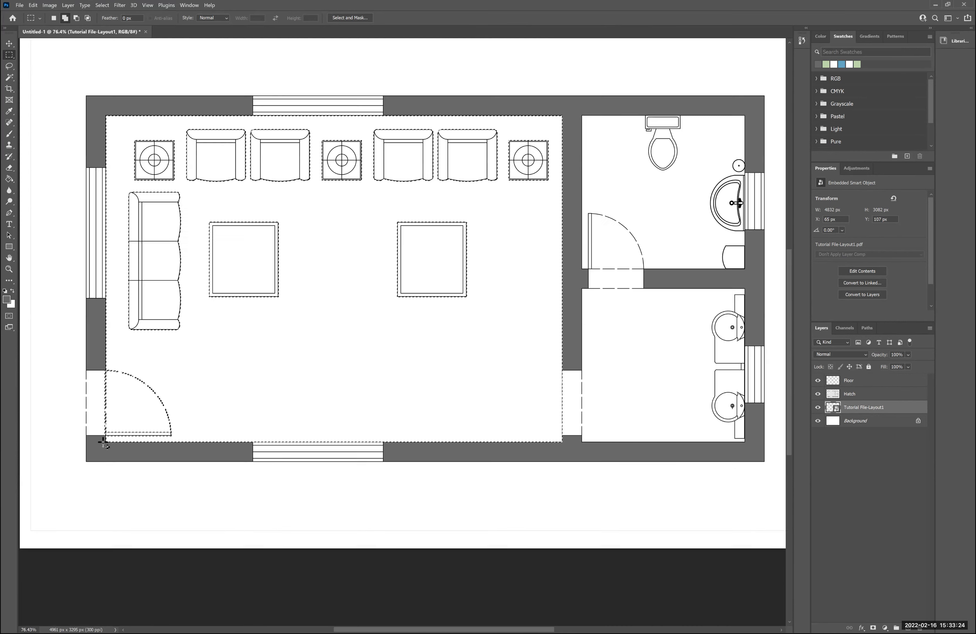
scroll(403, 329, "up", 20)
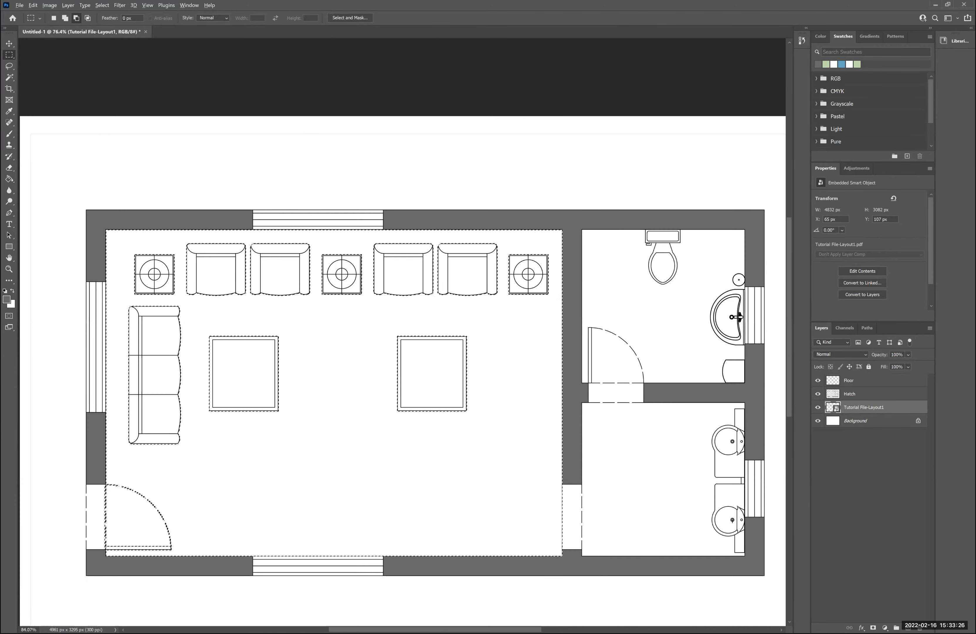
scroll(121, 411, "up", 5)
scroll(120, 410, "up", 6)
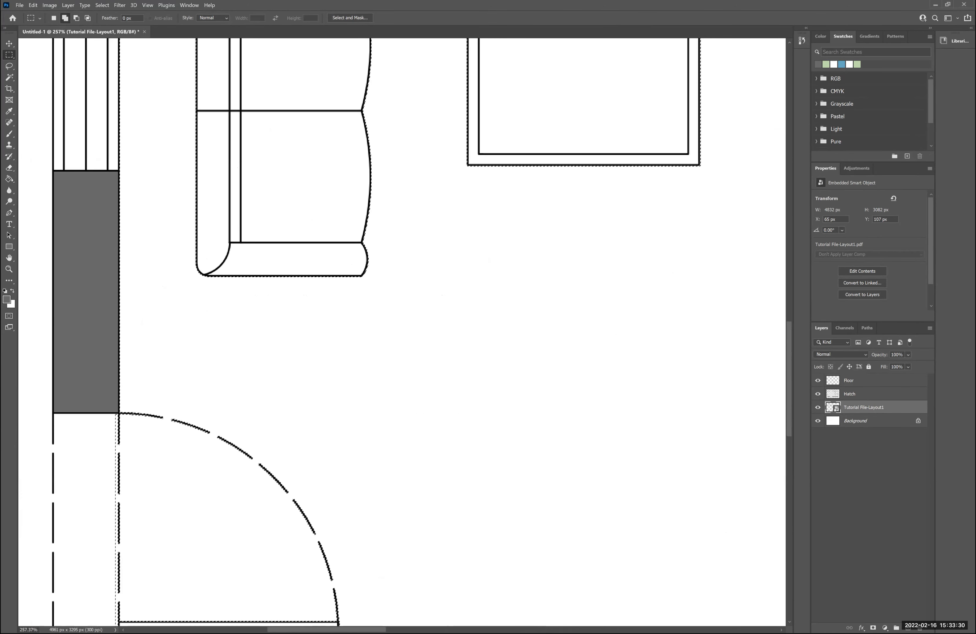
left_click_drag(117, 407, 76, 620)
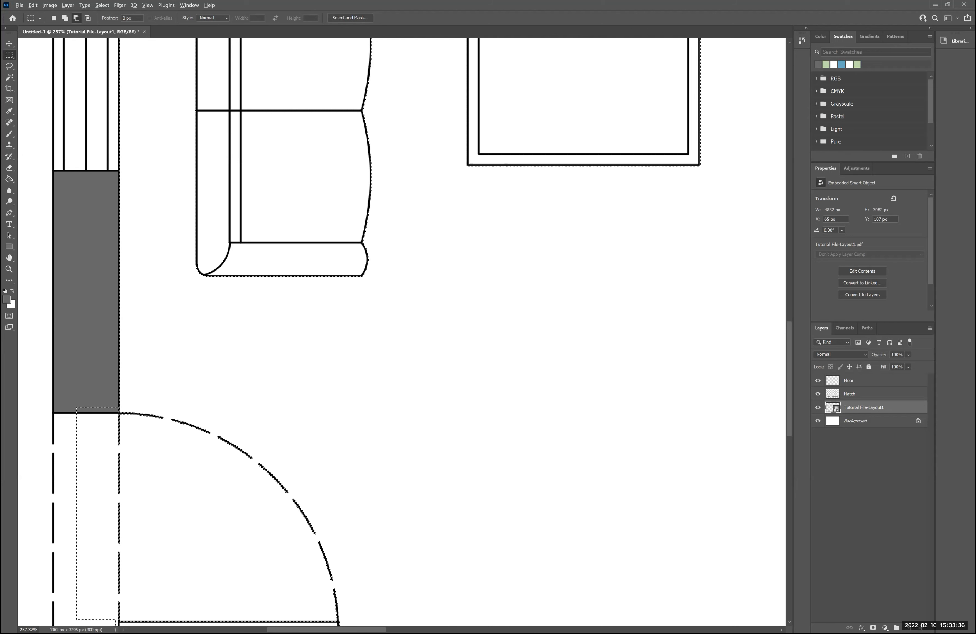
scroll(277, 453, "down", 6)
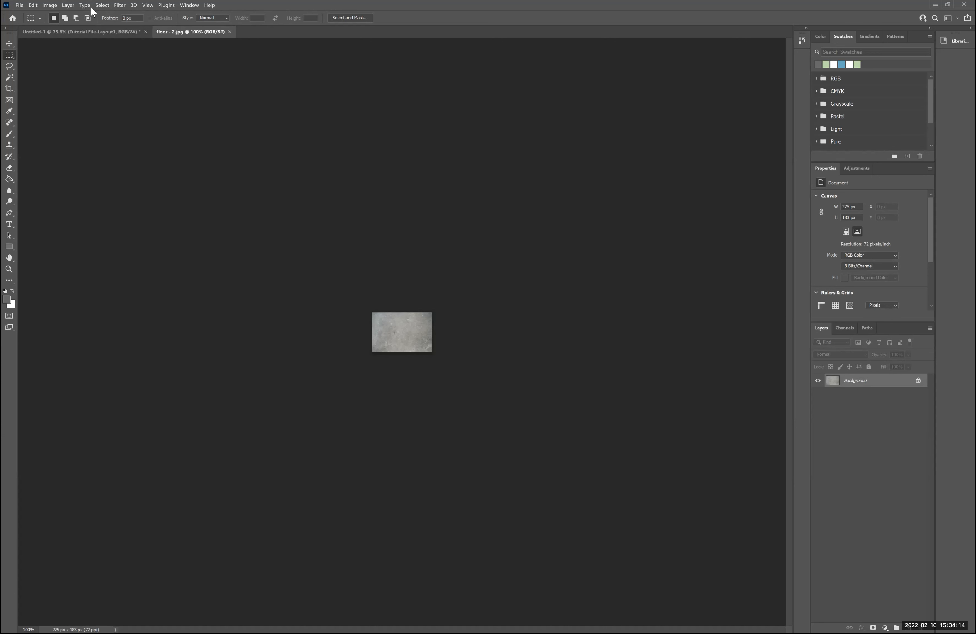
Preview the floor - 2.jpg concrete texture as a repeating pattern and close the image without saving
left_click(147, 6)
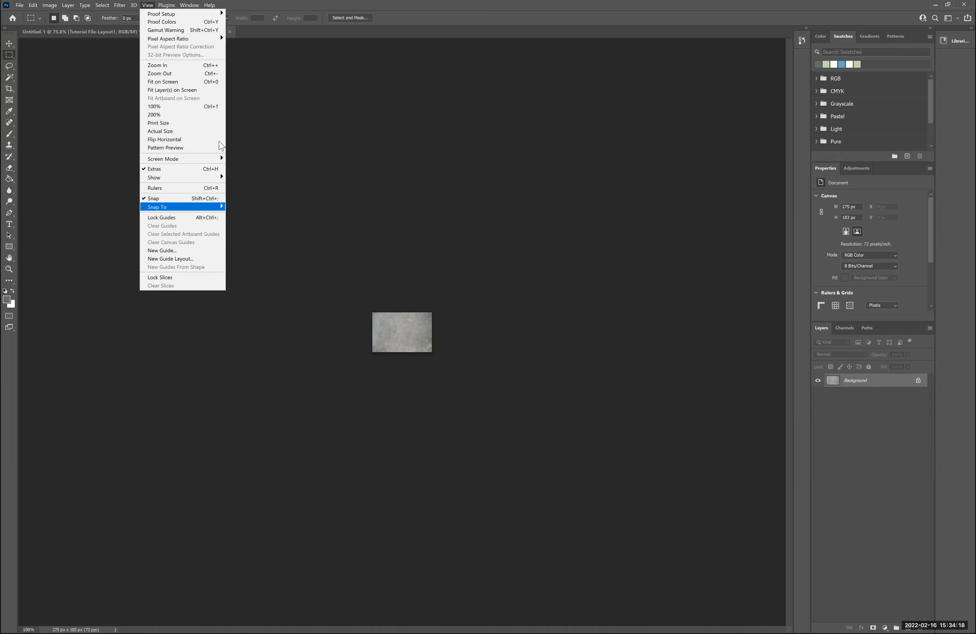
left_click(180, 149)
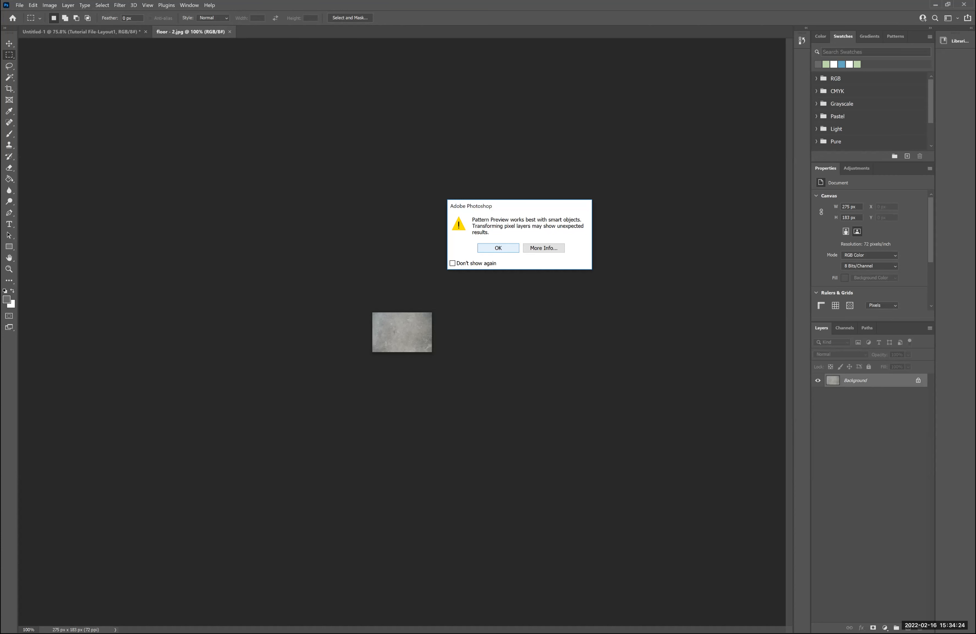
left_click(498, 247)
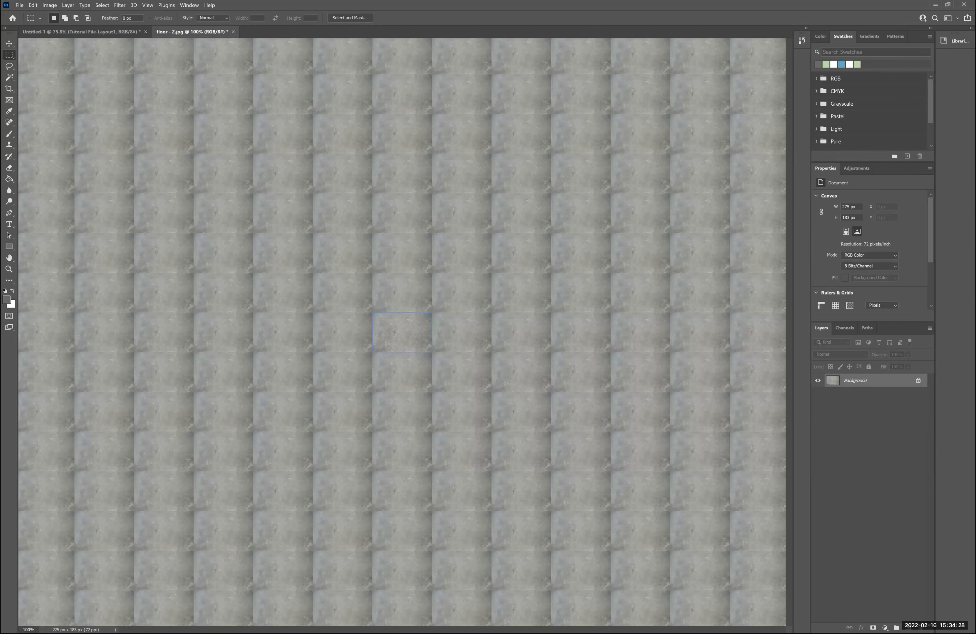
key("ctrl+w")
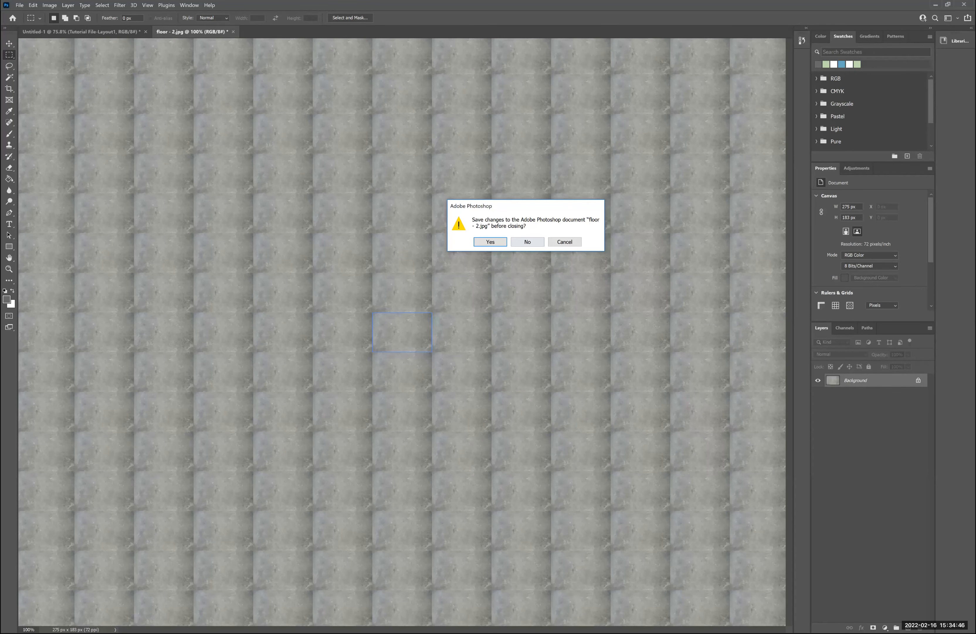
left_click(528, 242)
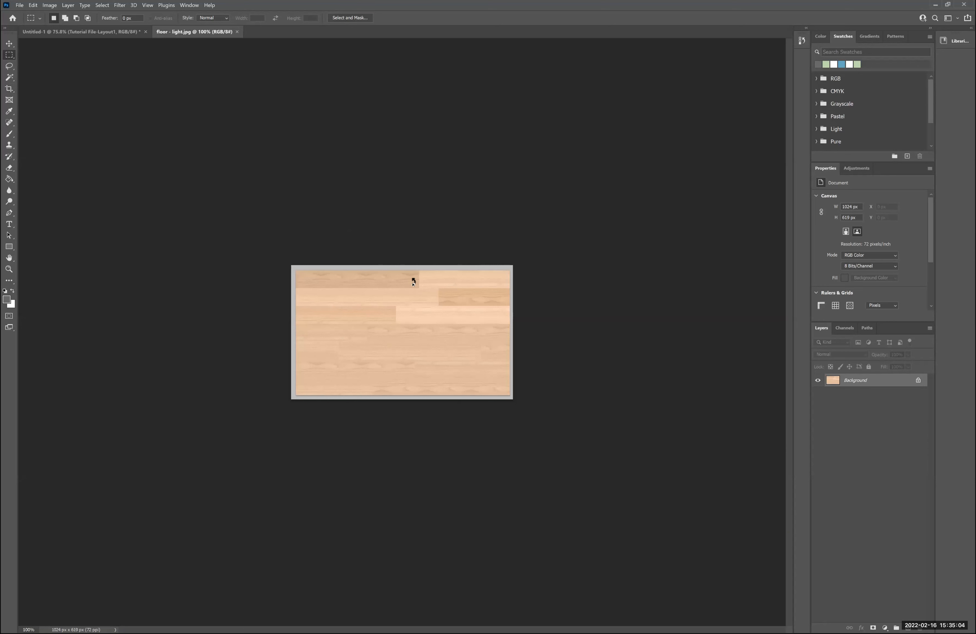
Crop the grey border off the floor - light.jpg wood texture, keeping about 982 x 575 px
key("c")
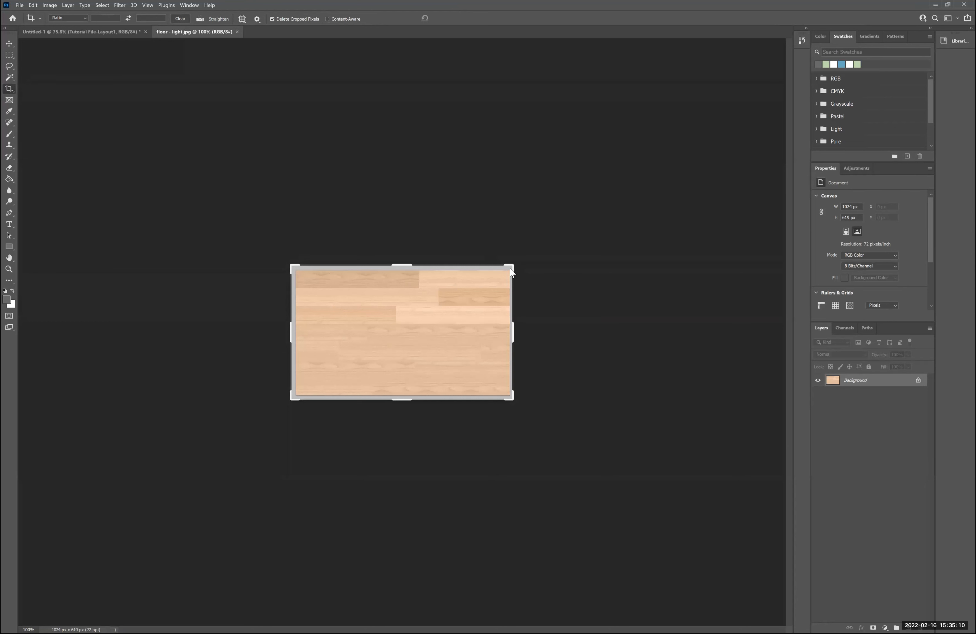
left_click_drag(511, 271, 511, 273)
left_click_drag(437, 326, 437, 326)
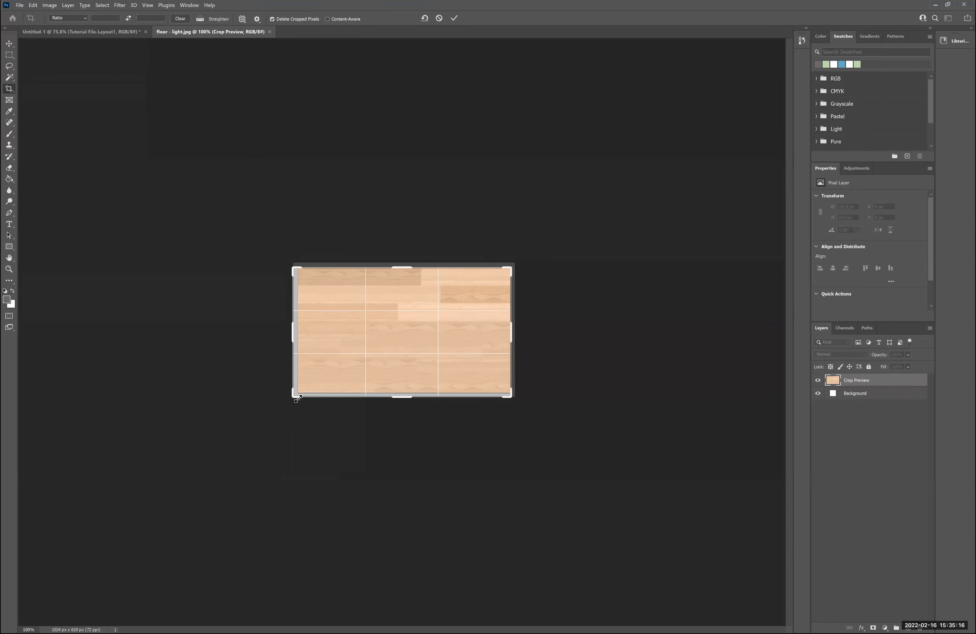
key("Return")
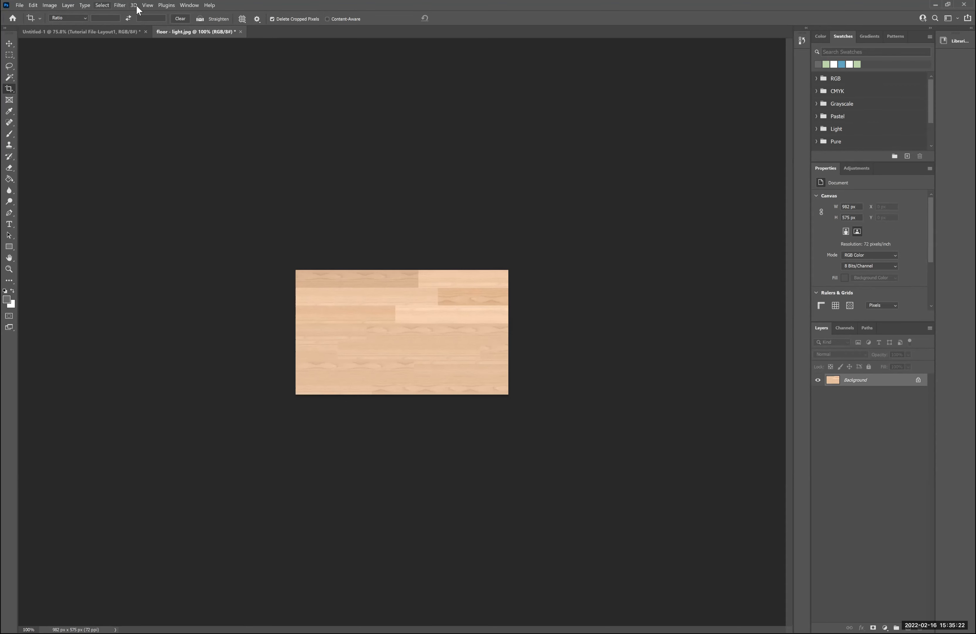
Preview the cropped floor - light.jpg wood texture as a repeating pattern, and turn the preview back off
left_click(147, 6)
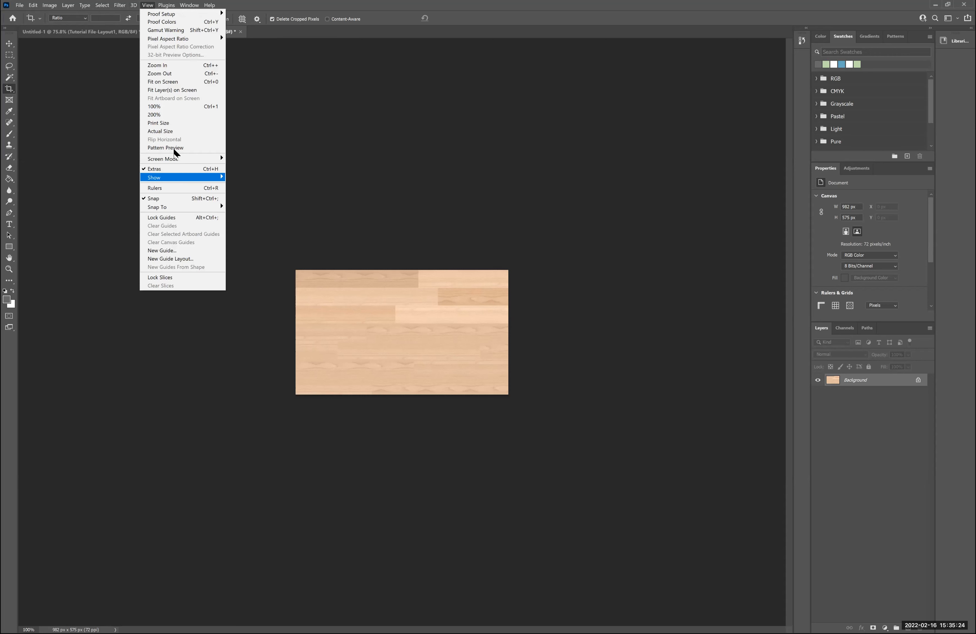
left_click(175, 148)
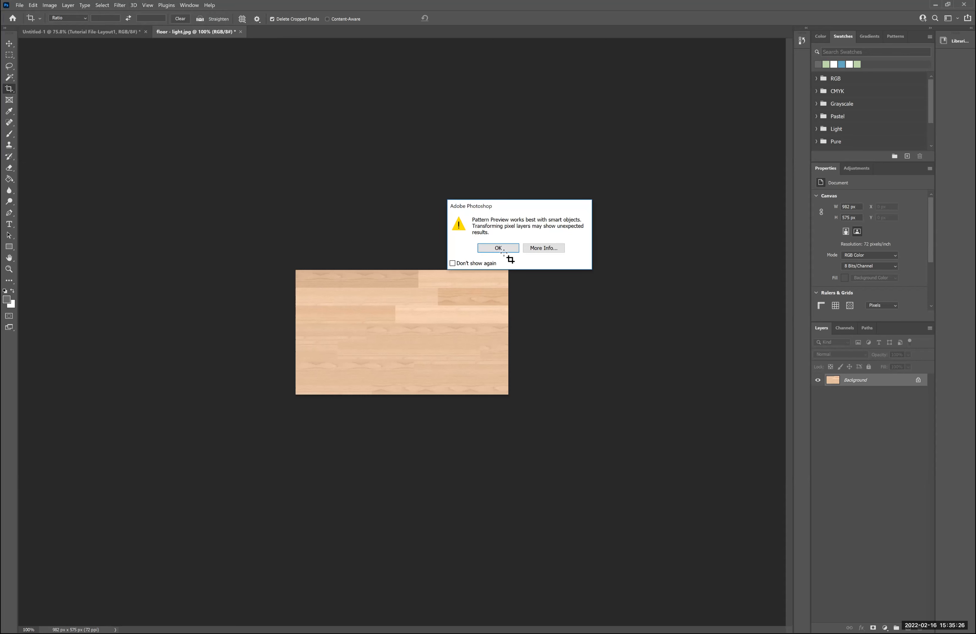
key("Return")
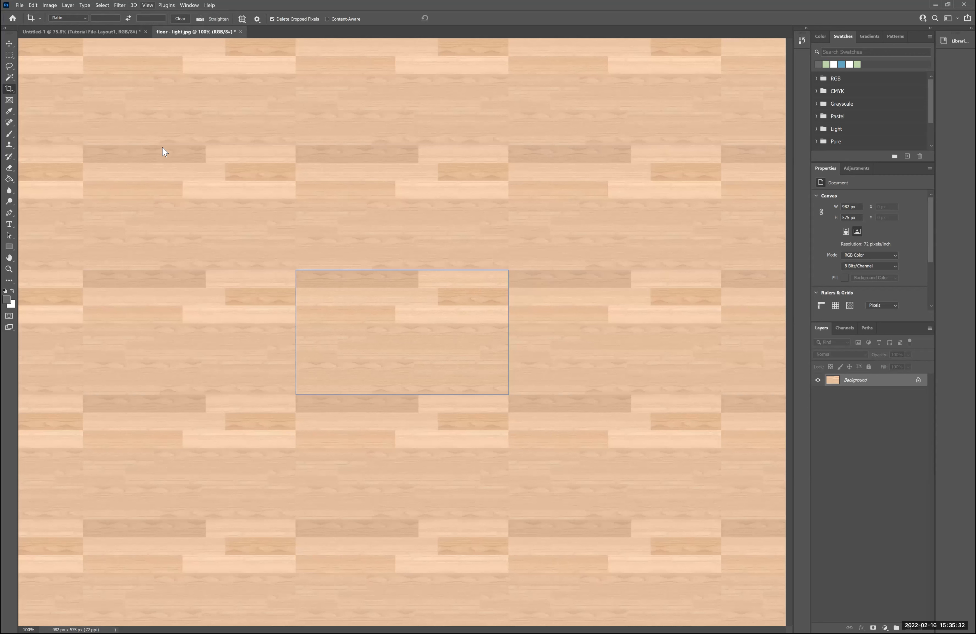
left_click(147, 5)
left_click(172, 157)
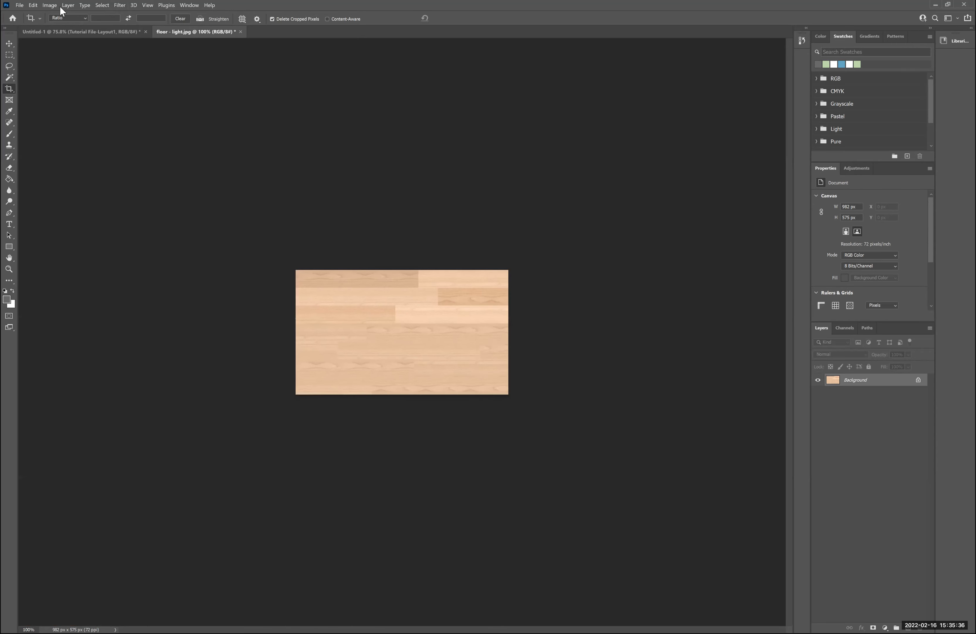
Define the cropped wood texture as a new pattern, changing its name to begin with "Wood FLooring"
left_click(33, 5)
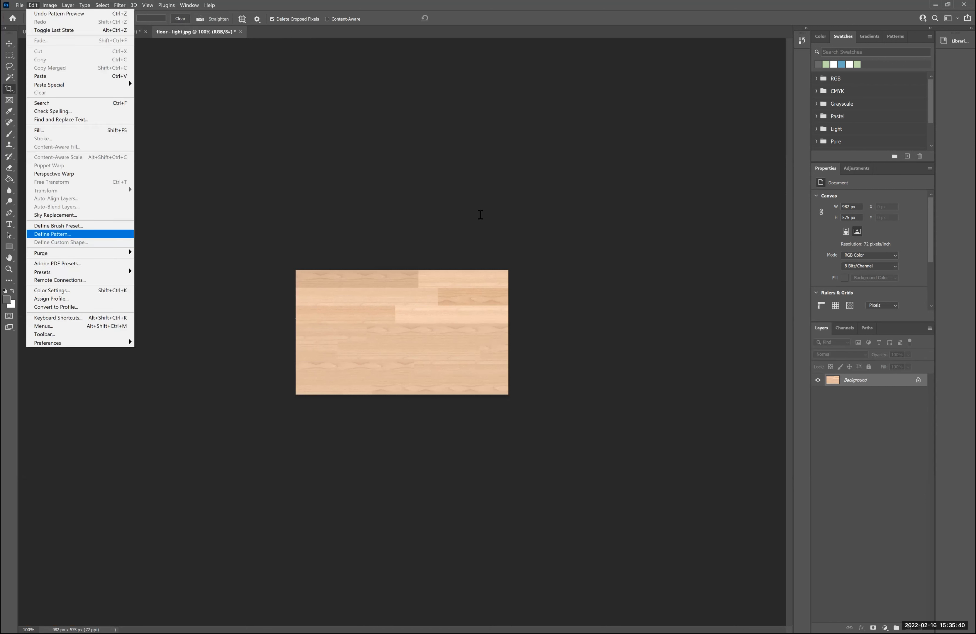
key("Return")
left_click(467, 213)
key("shift+Home")
key("BackSpace")
type("Wood FLooring")
key("Delete")
type("j")
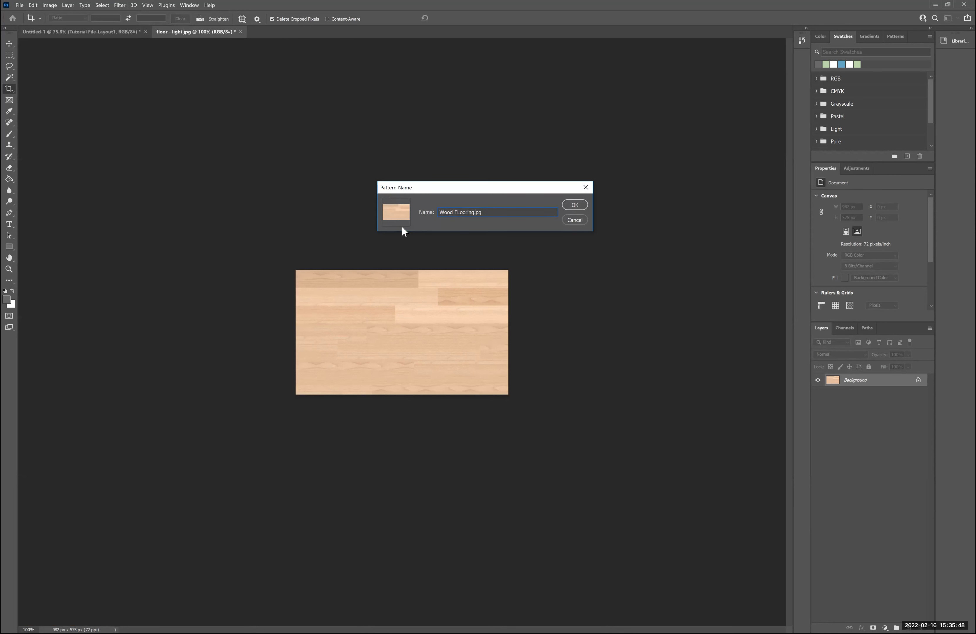
left_click(583, 205)
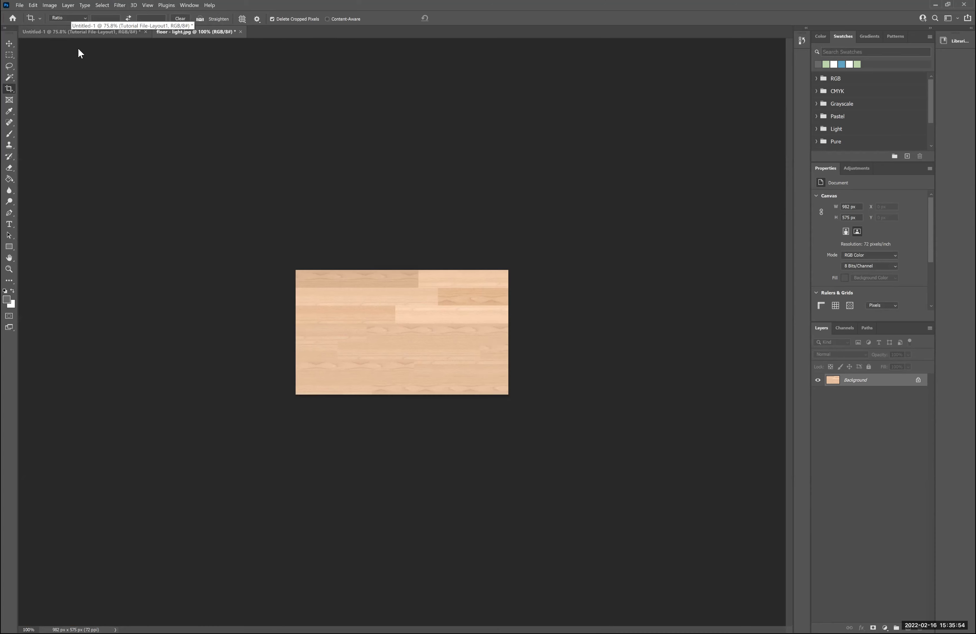
In the Untitled-1 floor plan, add a Pattern fill layer over the living room selection using the new wood flooring pattern at 100% scale
left_click(71, 32)
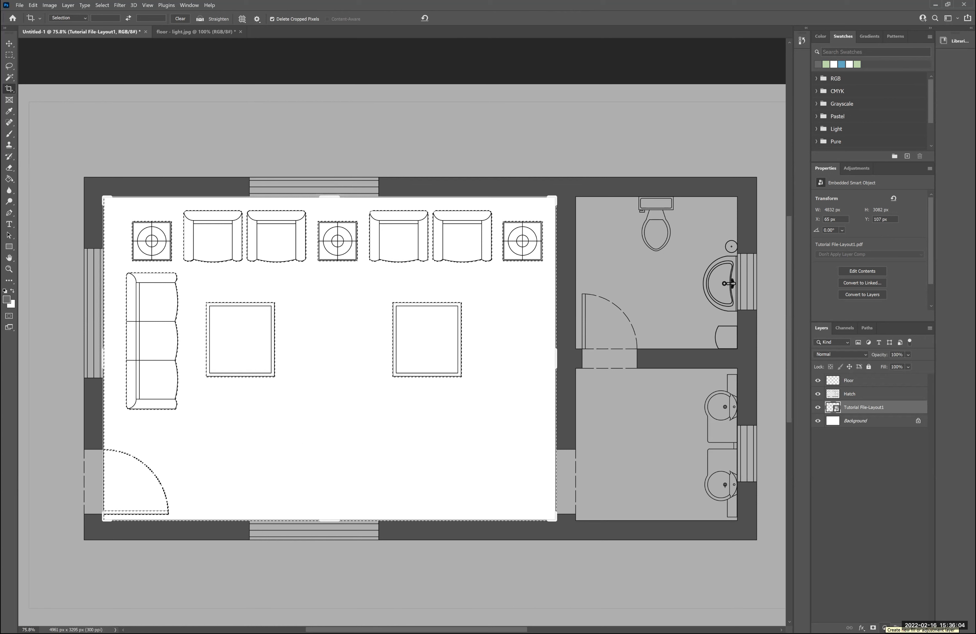
left_click(885, 627)
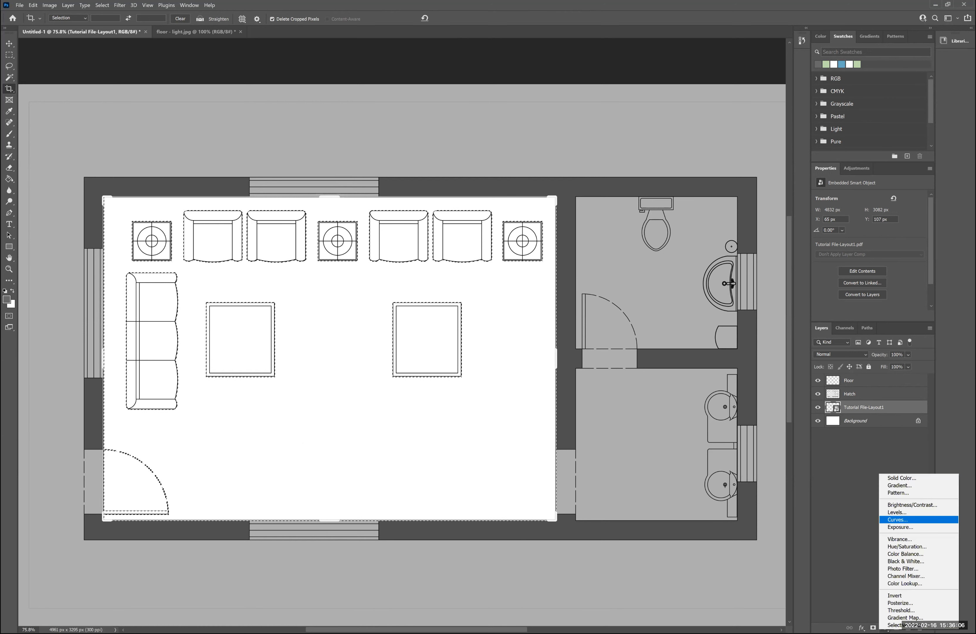
left_click(898, 492)
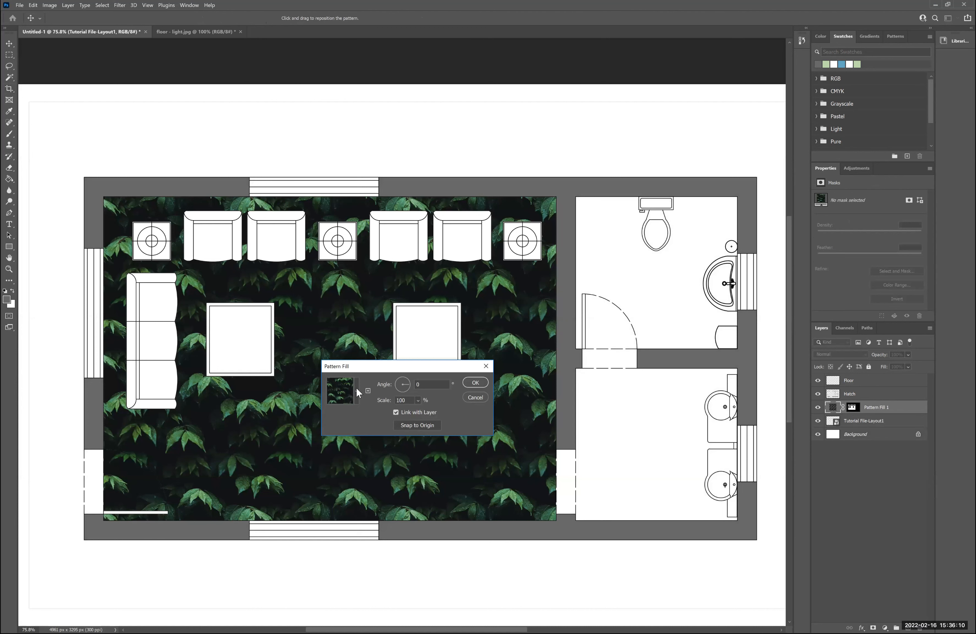
left_click(357, 390)
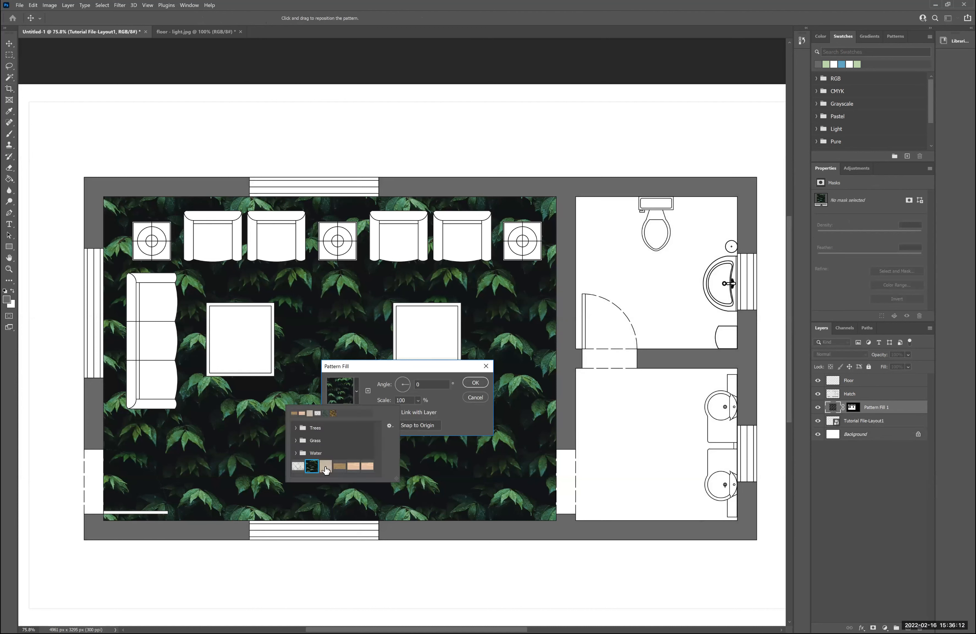
left_click(367, 466)
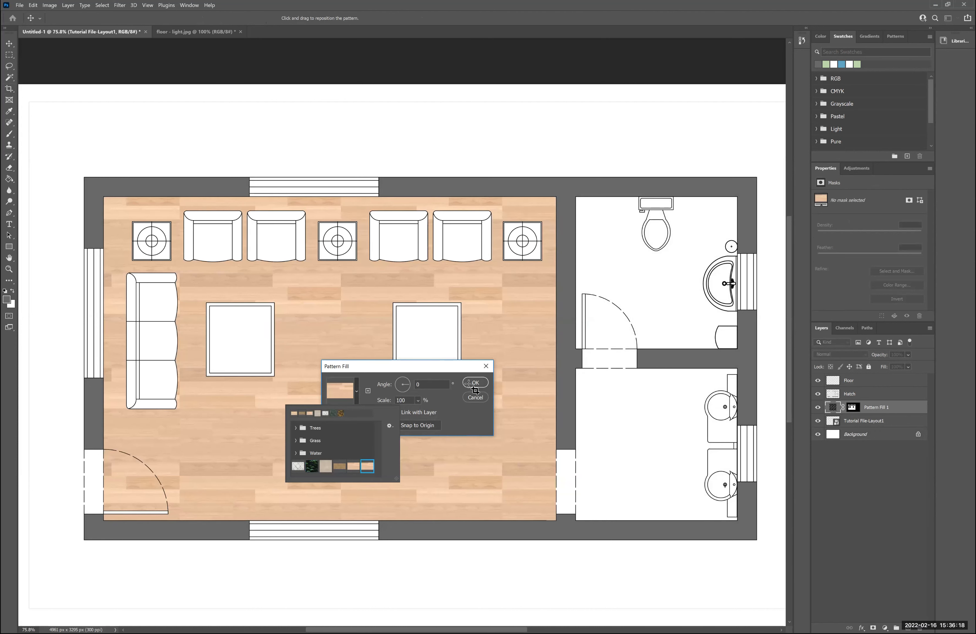
left_click(471, 384)
key("c")
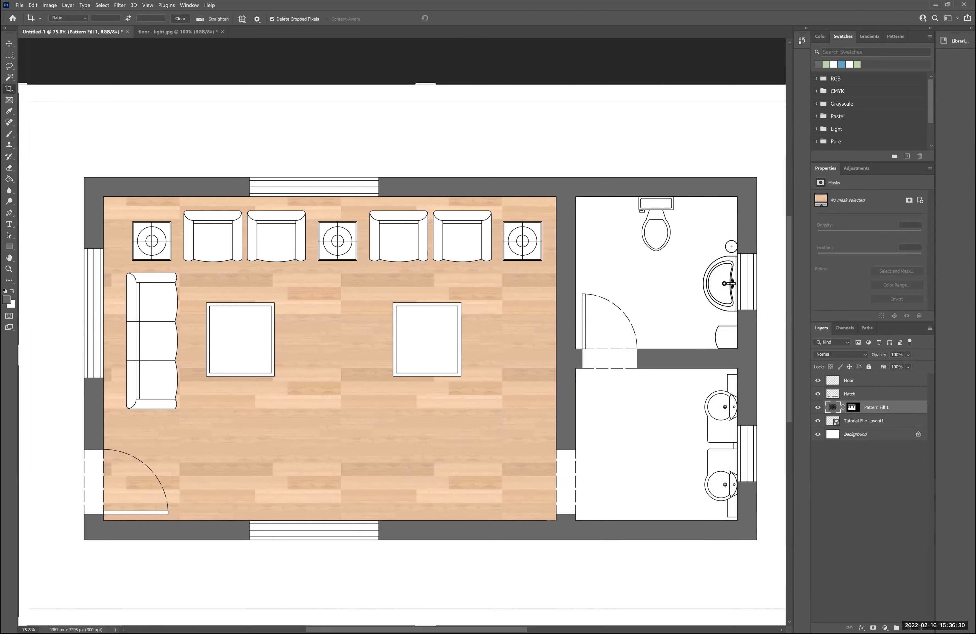
Move the wood pattern fill layer to the top of the layer stack and rename it Living Room Floor
left_click_drag(876, 407, 876, 375)
double_click(876, 380)
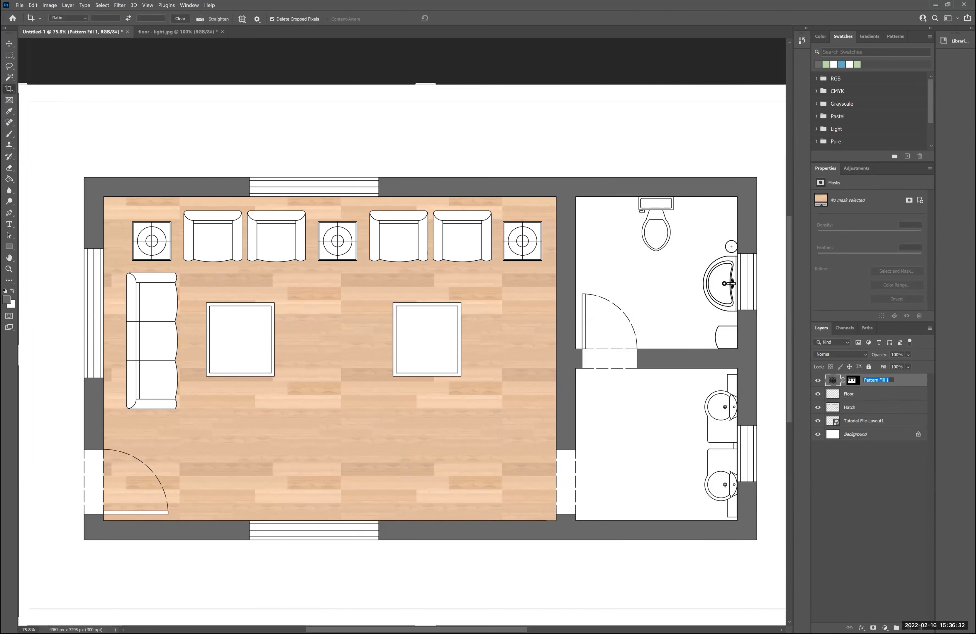
type("Living Room Floor")
key("Return")
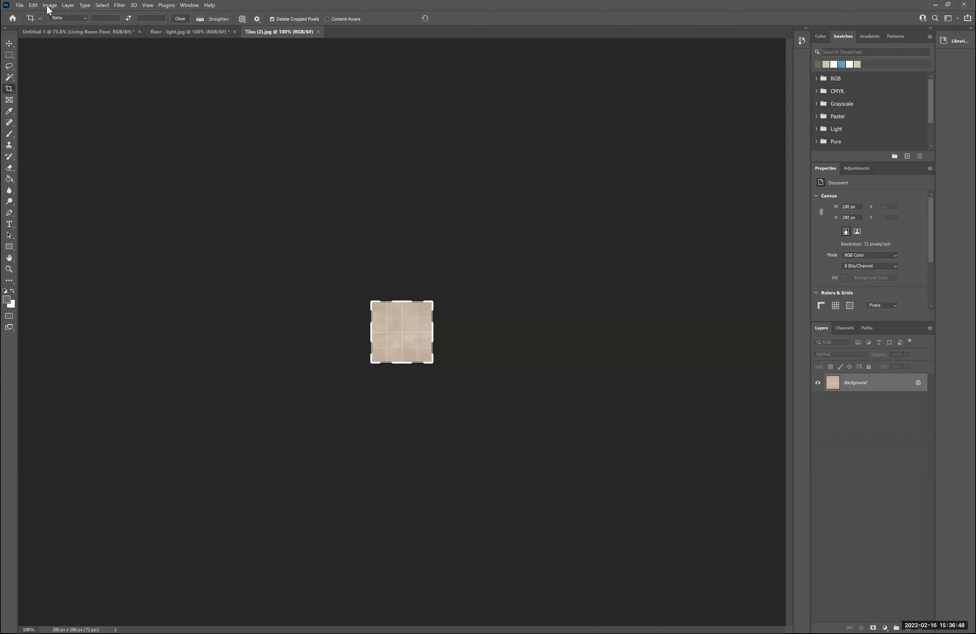
Return to the Untitled-1 floor plan and select the connected white areas of the Tutorial File-Layout1 layer with the Magic Wand
key("alt+e")
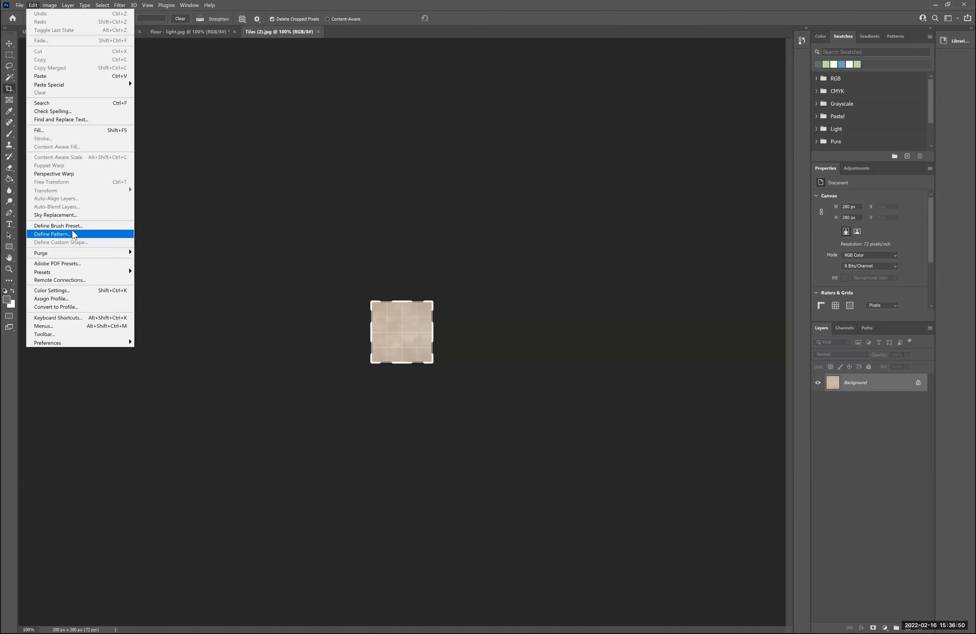
key("Escape")
left_click(101, 32)
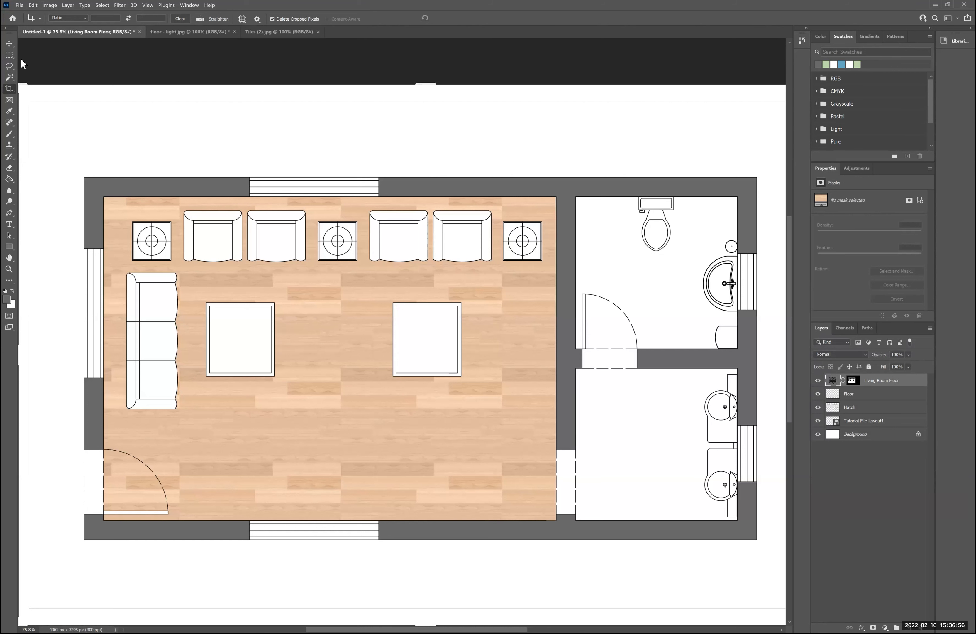
left_click(9, 55)
left_click(691, 285, "ctrl")
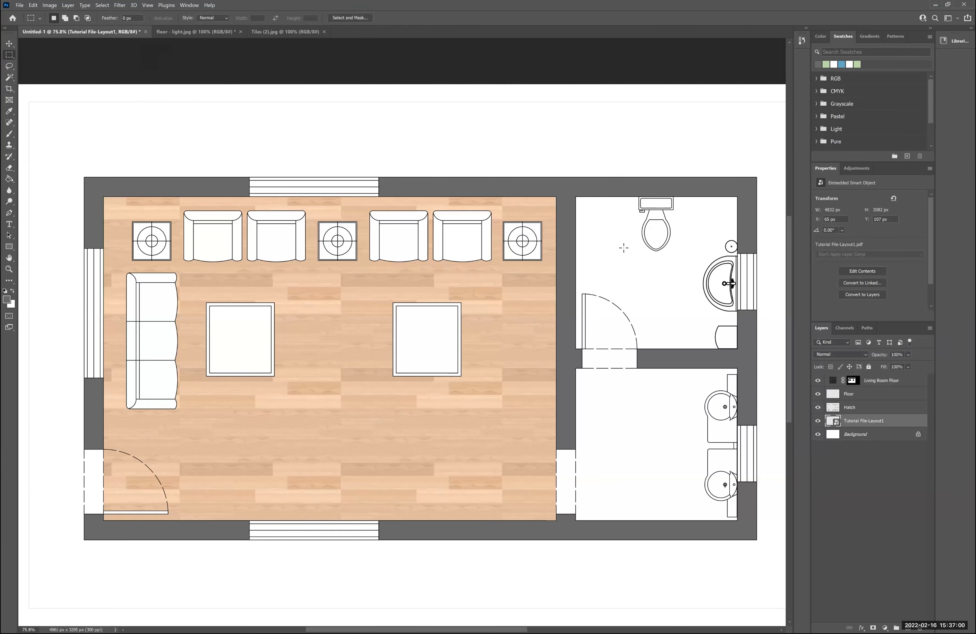
key("w")
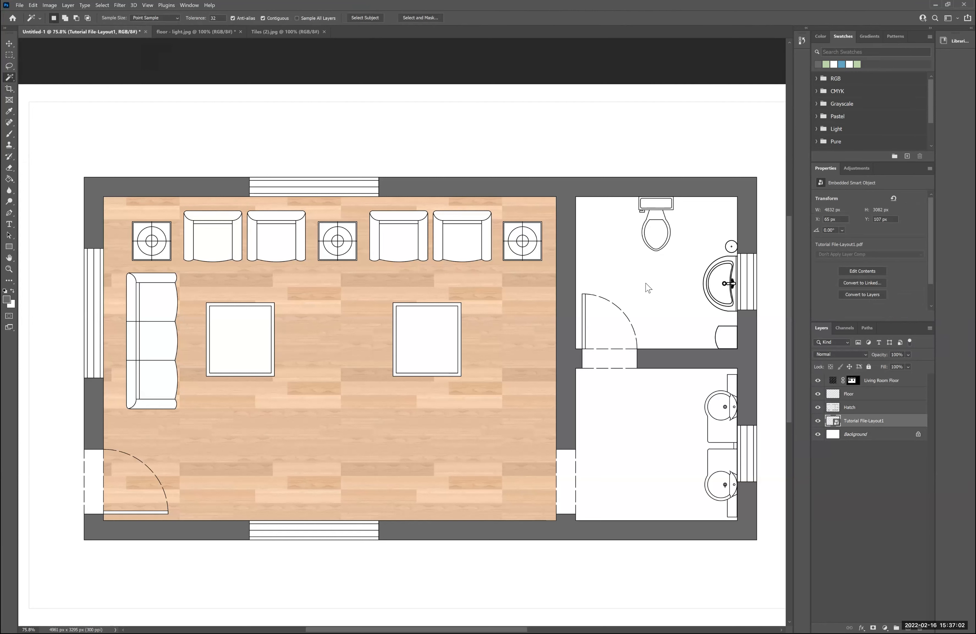
left_click(550, 376)
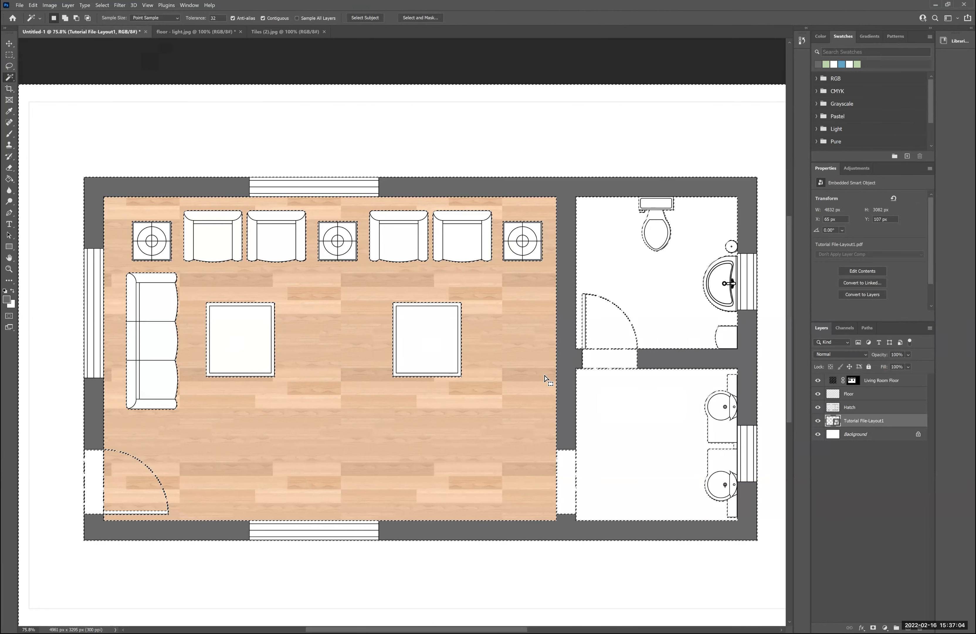
Subtract the living room and the blank page areas around the walls from the selection with the Rectangular Marquee
key("m")
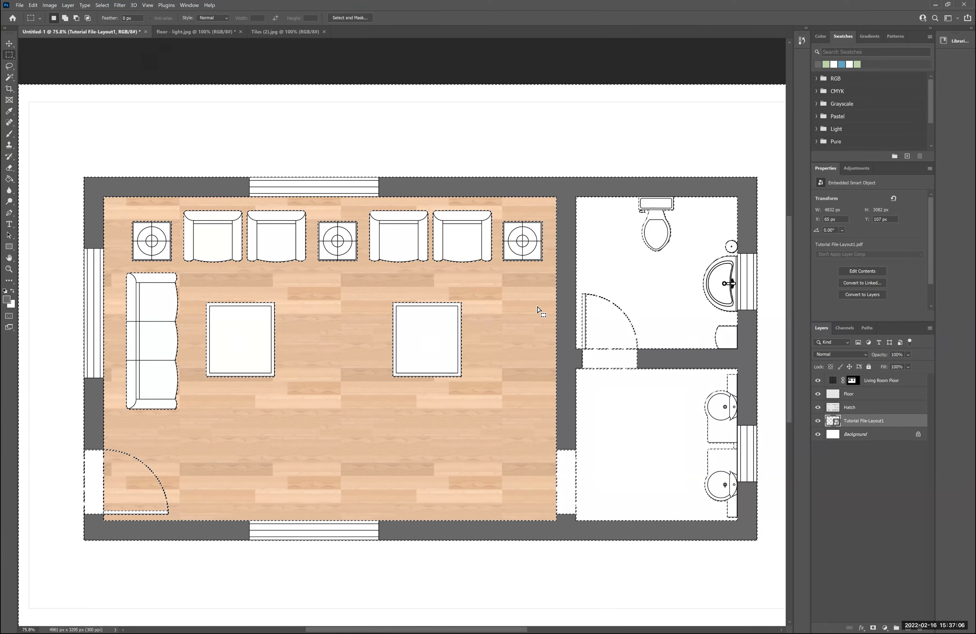
key("alt")
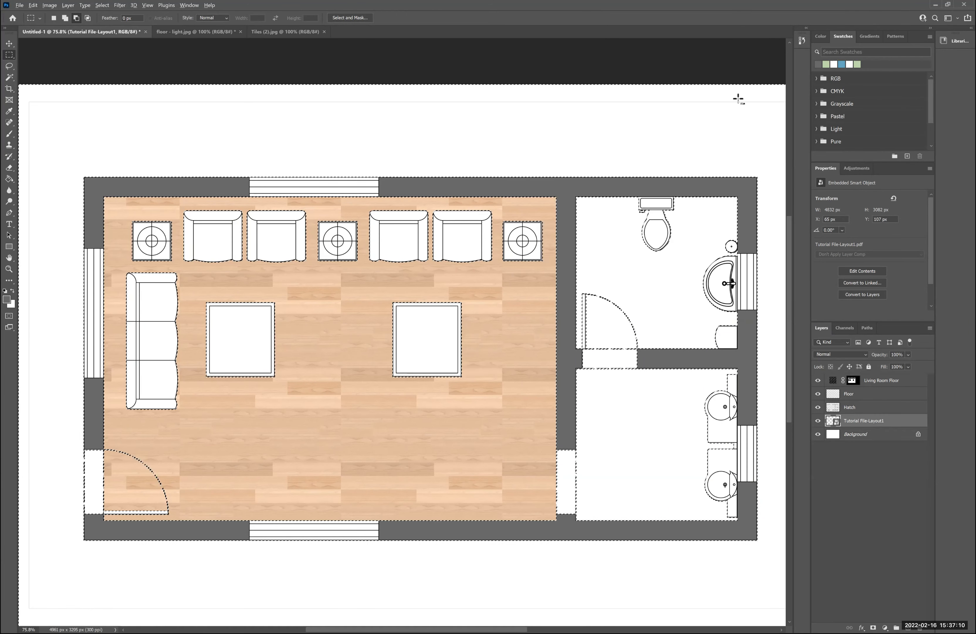
key("ctrl+0")
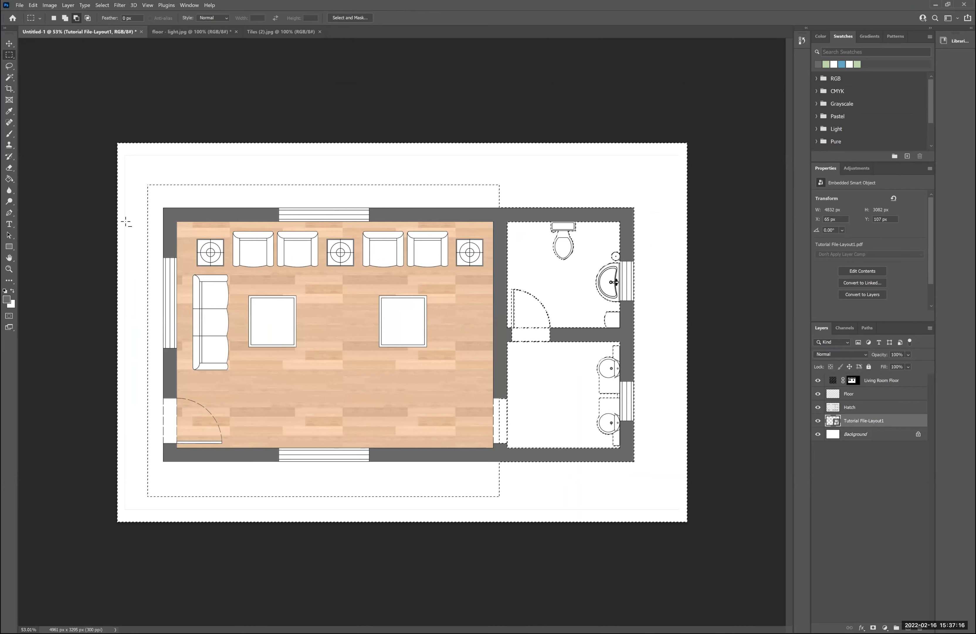
left_click_drag(124, 221, 744, 138)
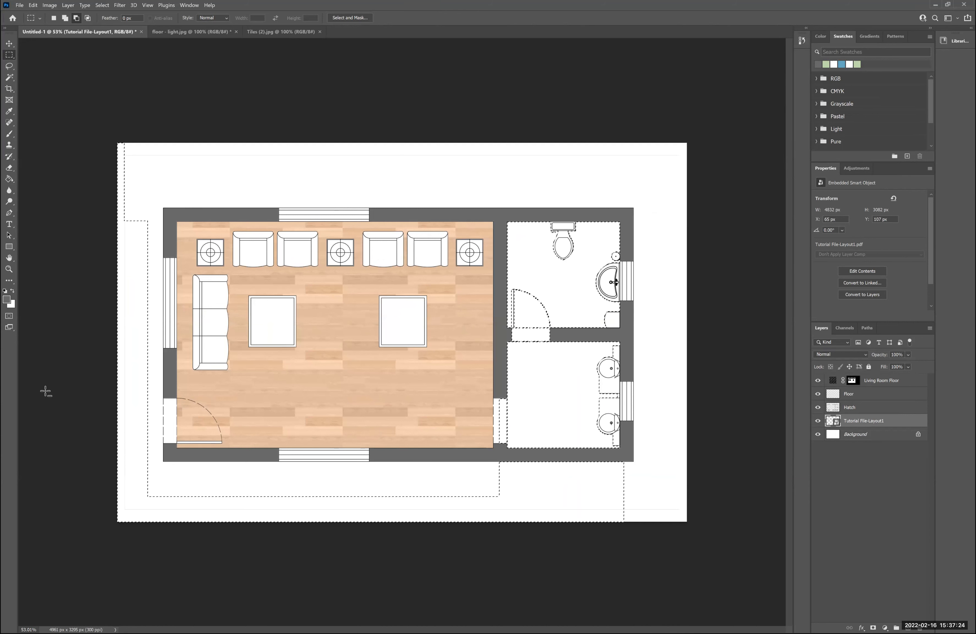
Subtract the lower washroom and the doorway opening from the selection, ending it at the inner wall line of the upper bathroom
scroll(597, 332, "up", 5)
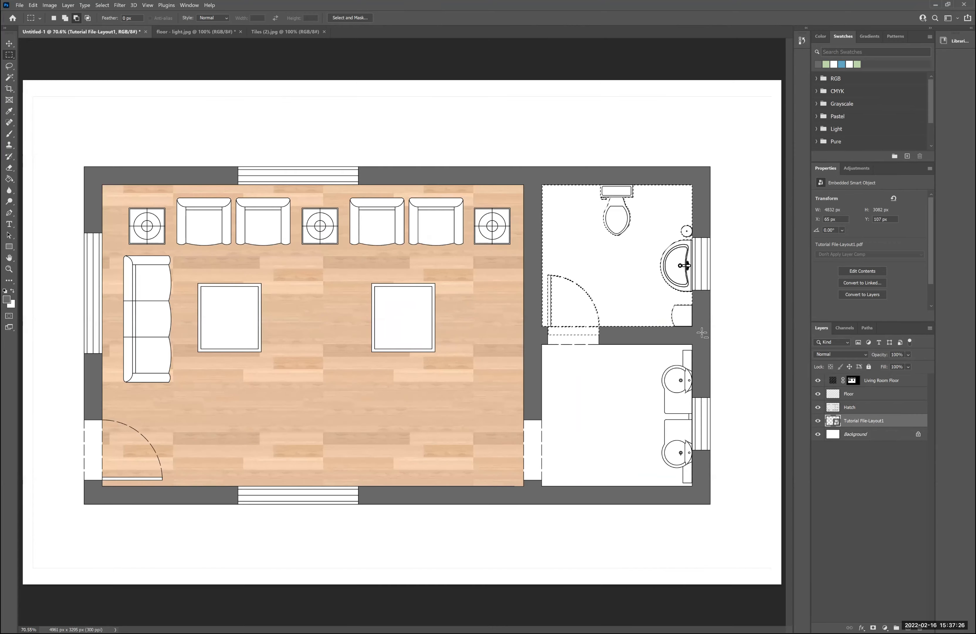
scroll(654, 335, "up", 2)
scroll(518, 333, "up", 3)
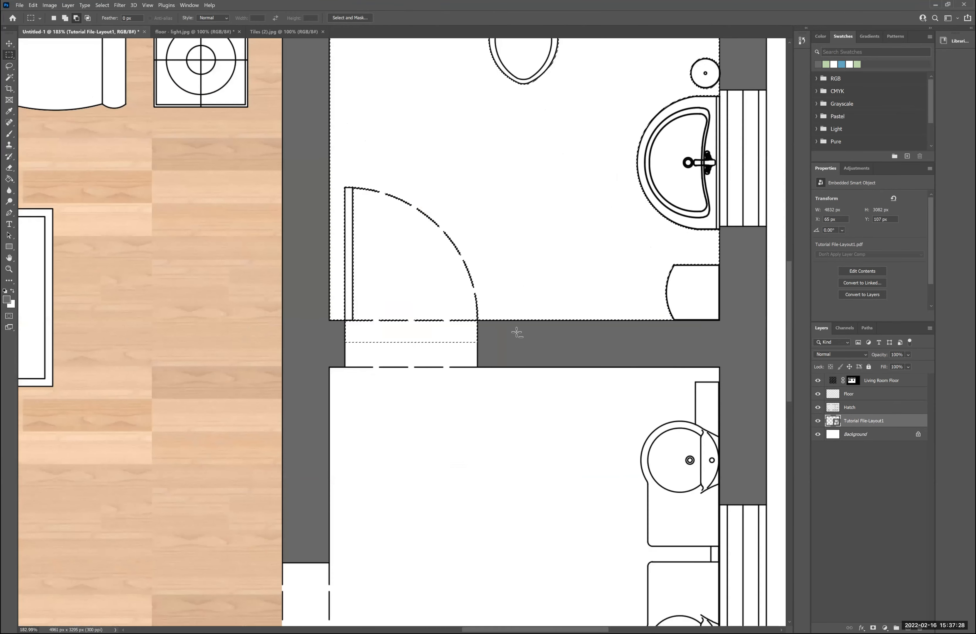
scroll(490, 331, "up", 3)
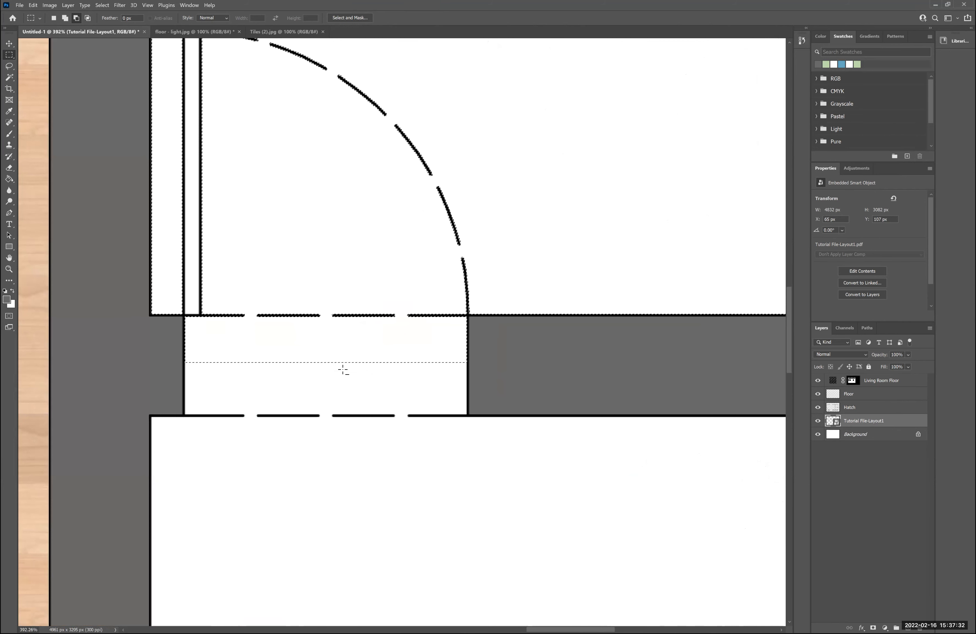
scroll(500, 382, "down", 3)
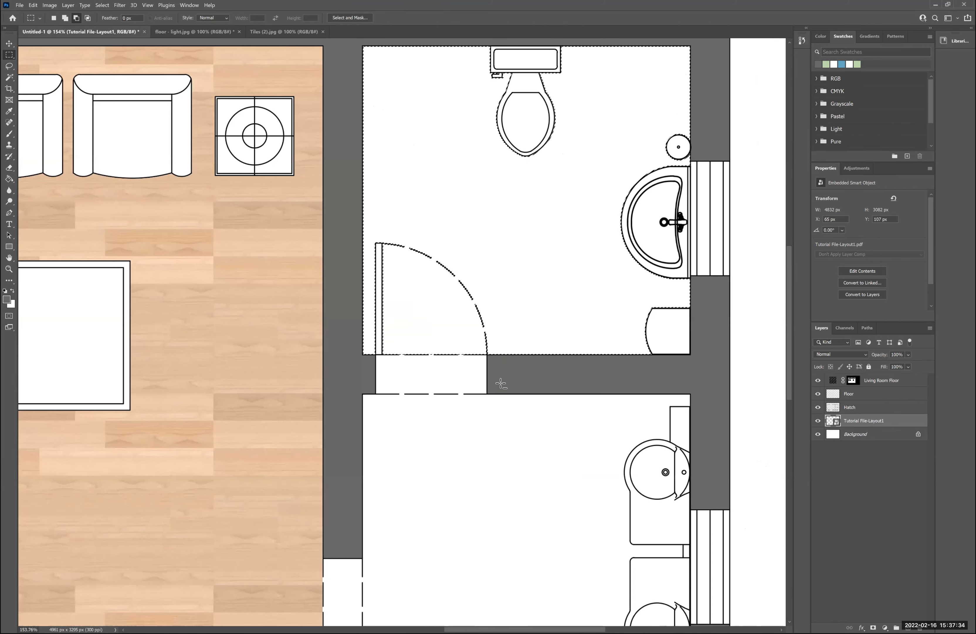
scroll(500, 384, "down", 3)
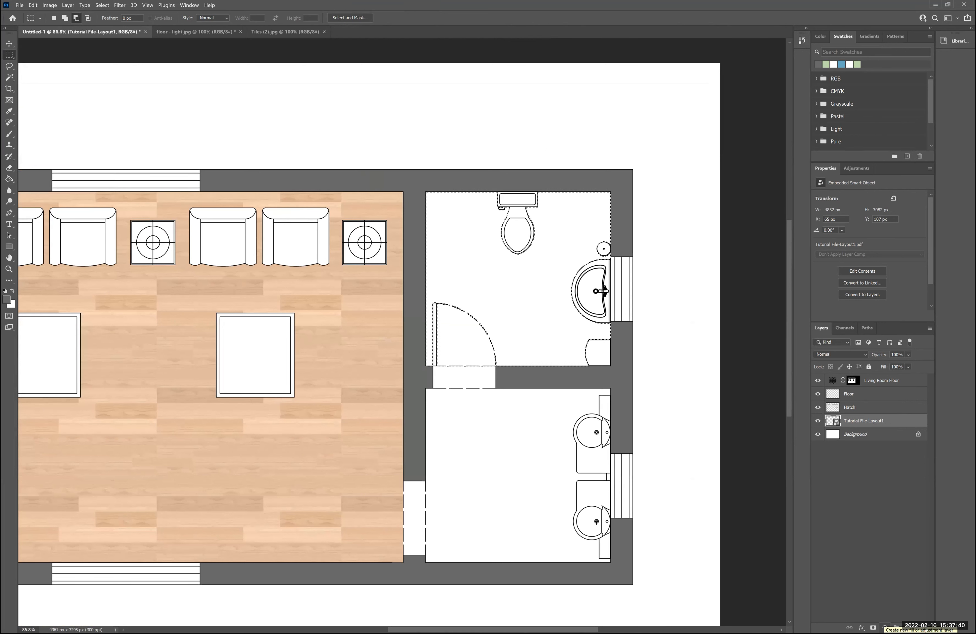
Add a Pattern fill layer over the bathroom selection using the beige tile pattern at 100% scale
left_click(884, 626)
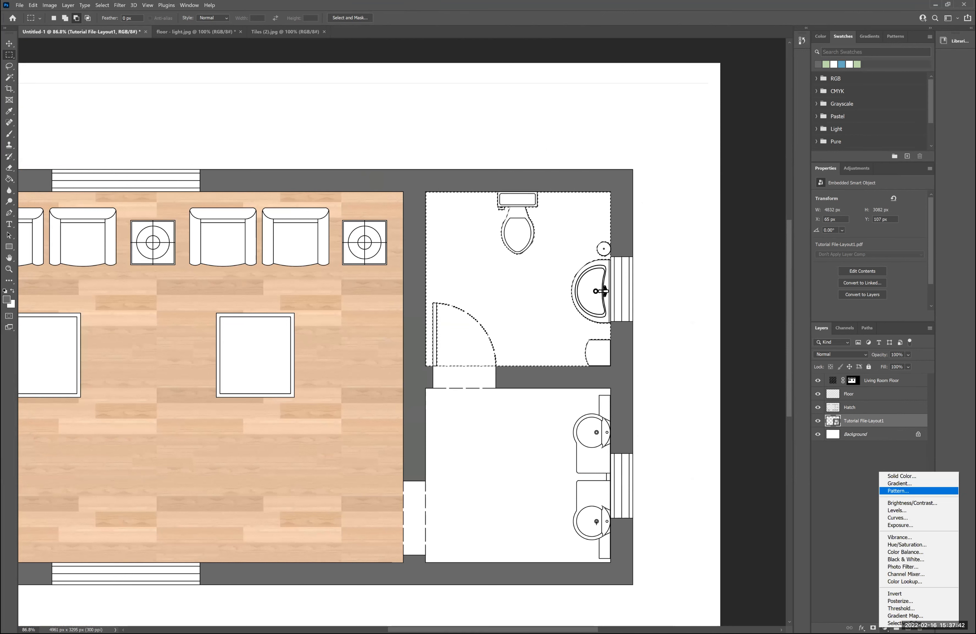
left_click(899, 494)
left_click(346, 386)
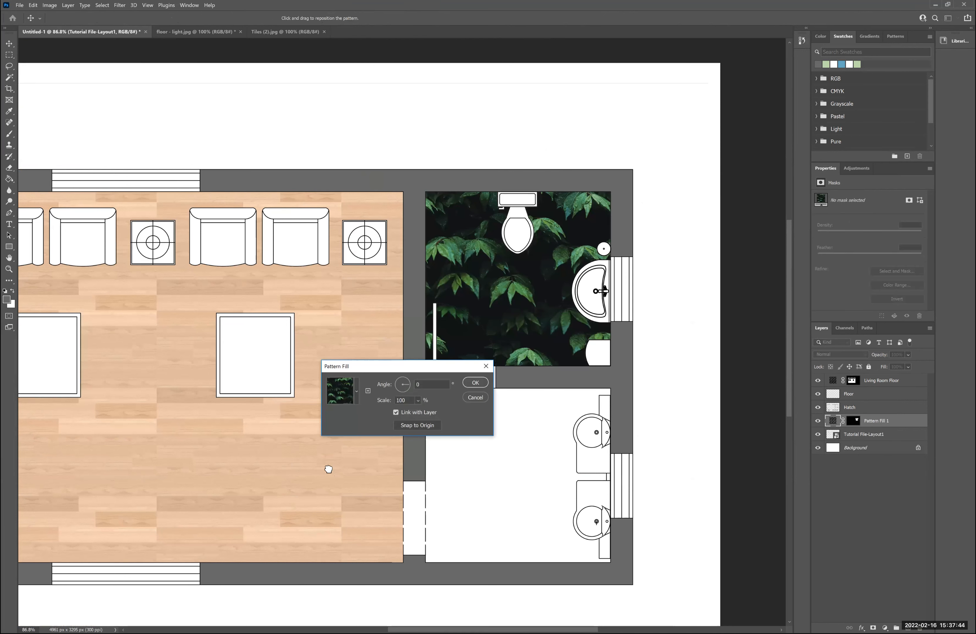
left_click(325, 466)
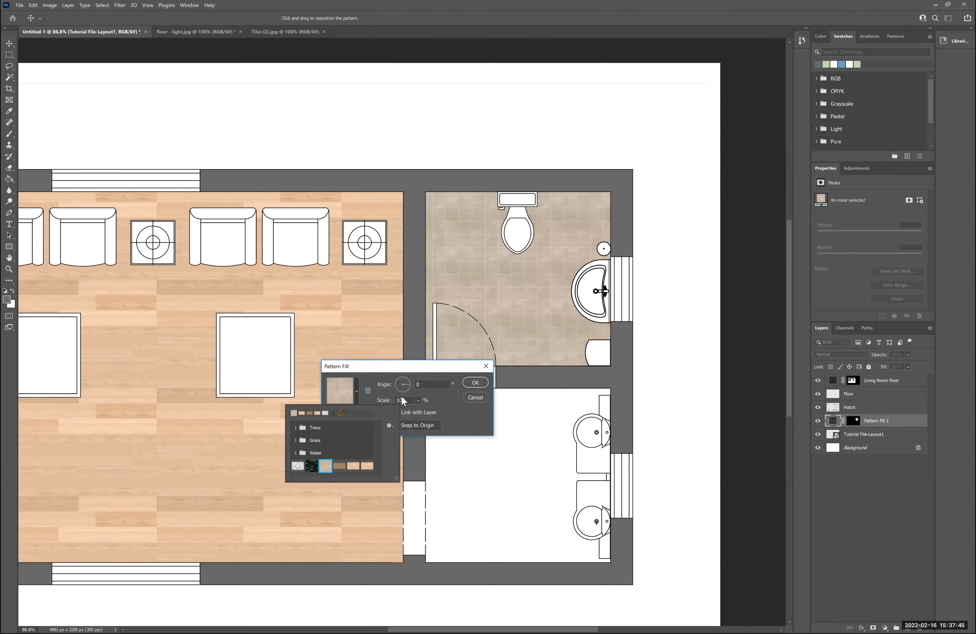
left_click(476, 382)
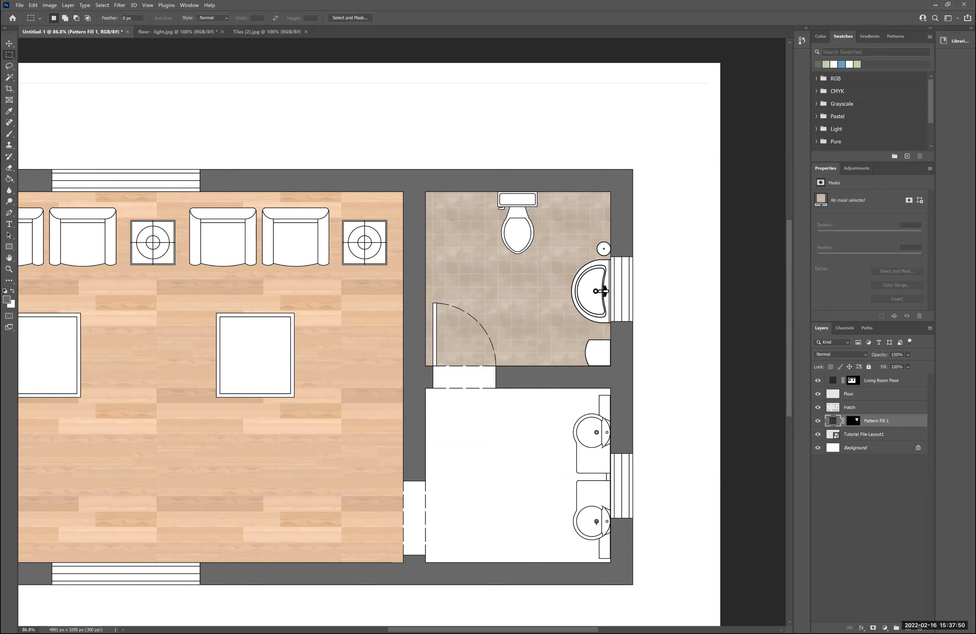
Move the tile pattern fill layer to the top of the layer stack and rename it Bathroom Tiles
key("ctrl+shift+bracketright")
double_click(876, 380)
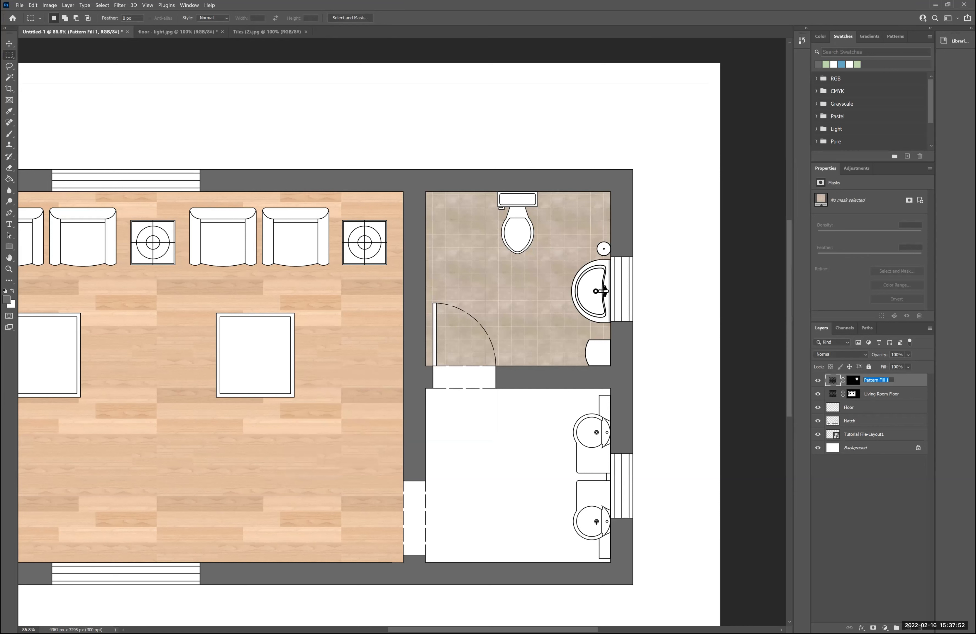
type("Bathroom Tiles")
key("Return")
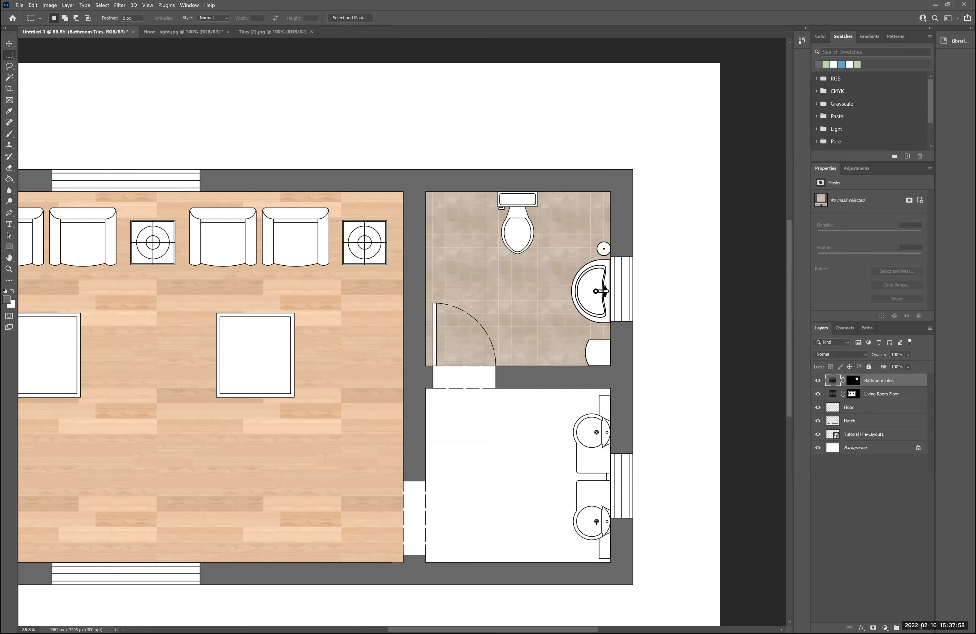
Select the white areas of the Tutorial File-Layout1 layer with the Magic Wand, sampling inside the lower washroom
left_click(554, 400, "ctrl")
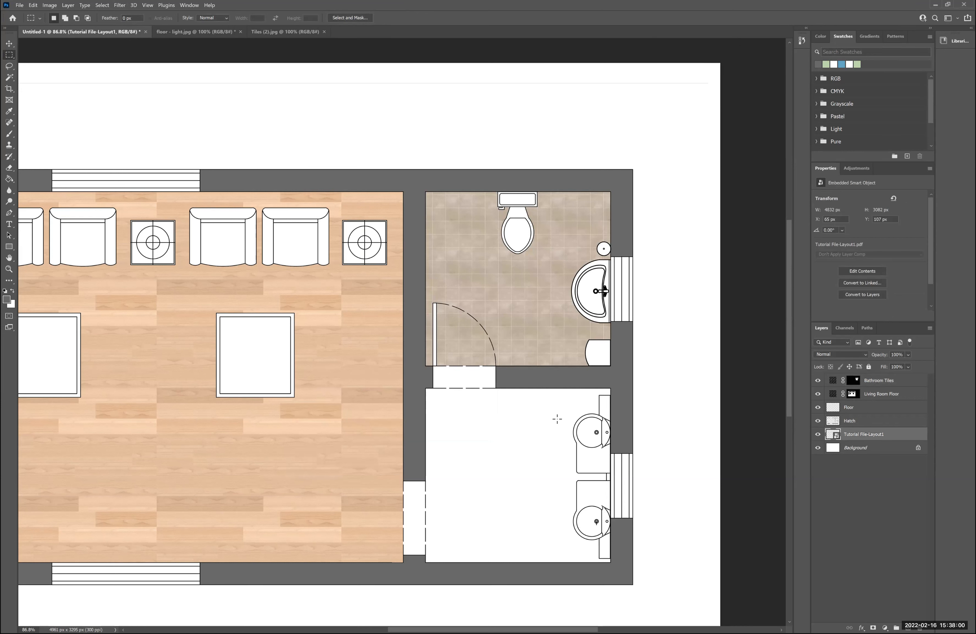
key("w")
left_click(515, 434)
scroll(514, 432, "down", 5)
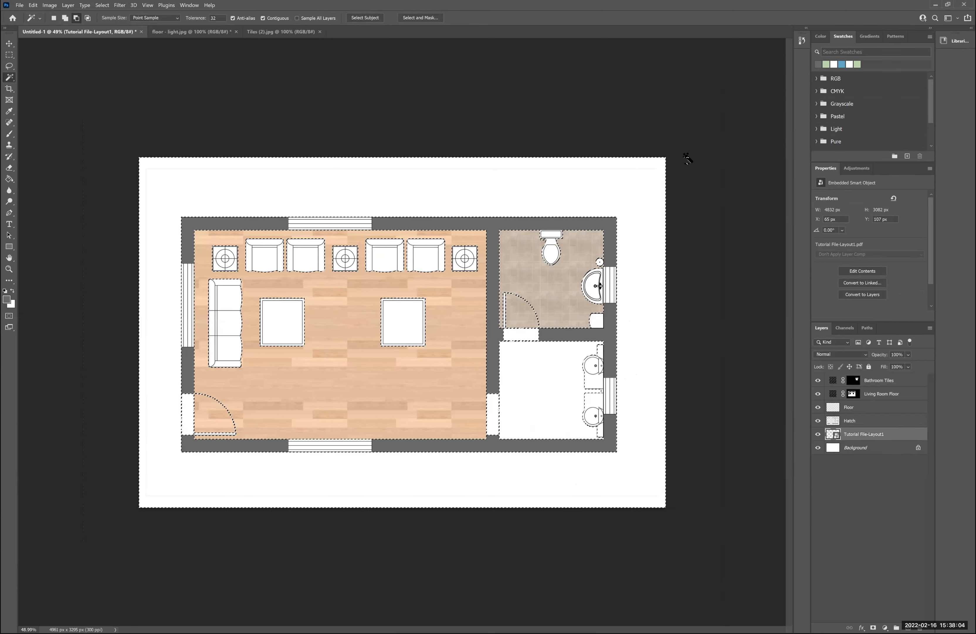
Subtract everything except the lower washroom and the doorway to the upper bathroom from the selection with the Rectangular Marquee
key("m")
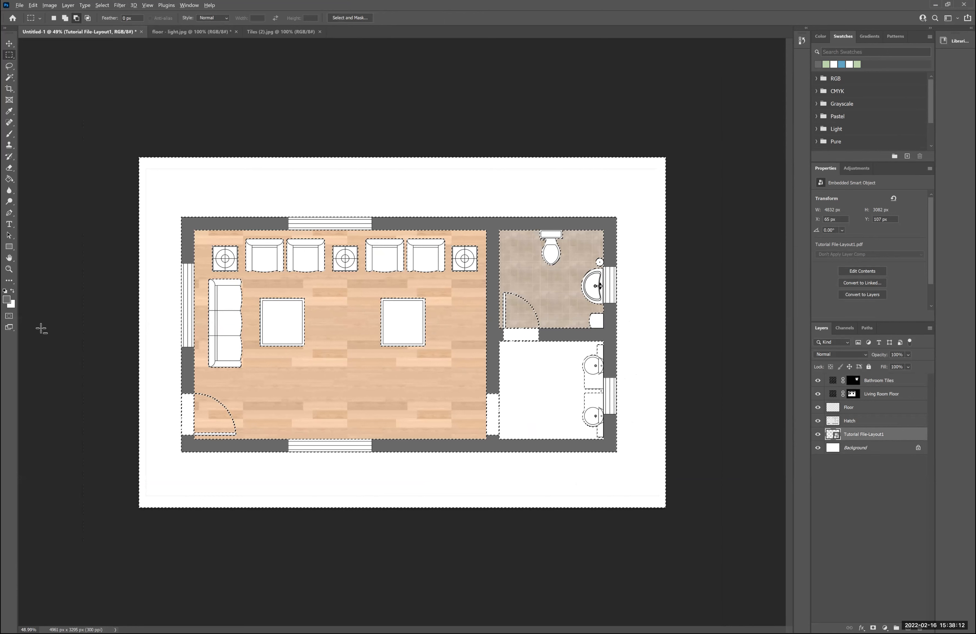
left_click_drag(41, 328, 411, 280)
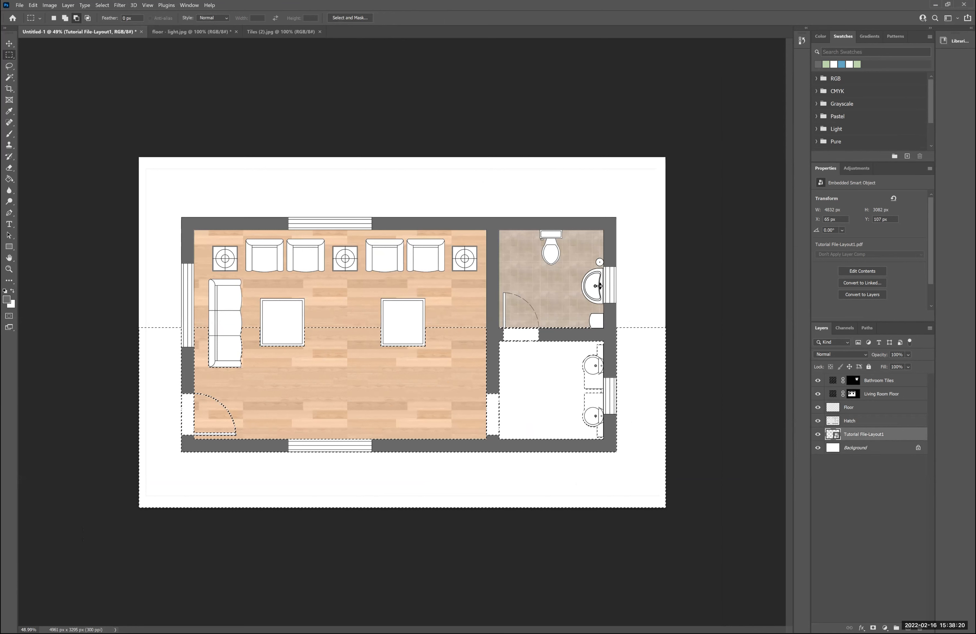
key("ctrl+z")
key("ctrl+0")
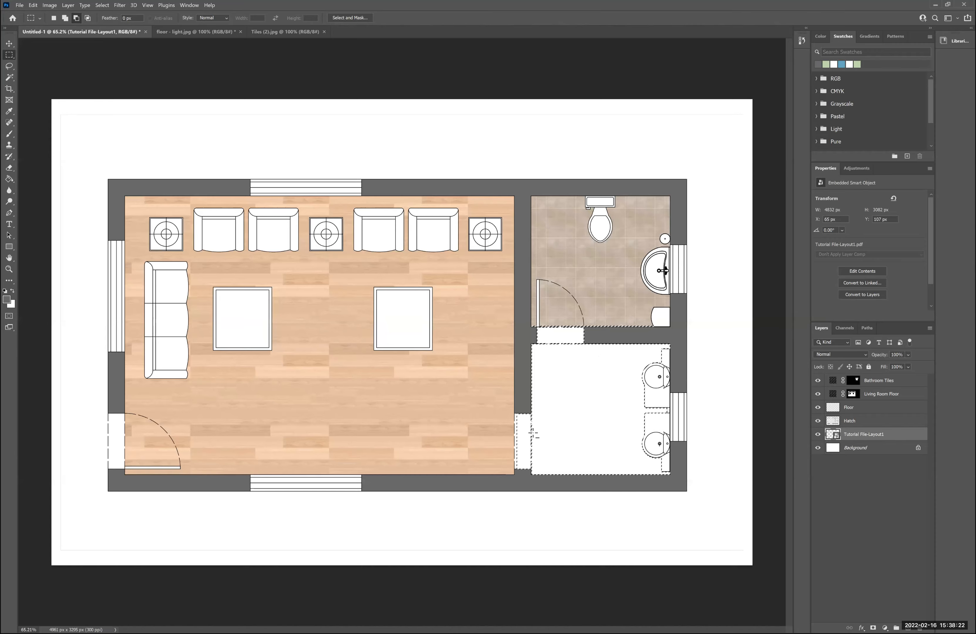
scroll(526, 406, "up", 5)
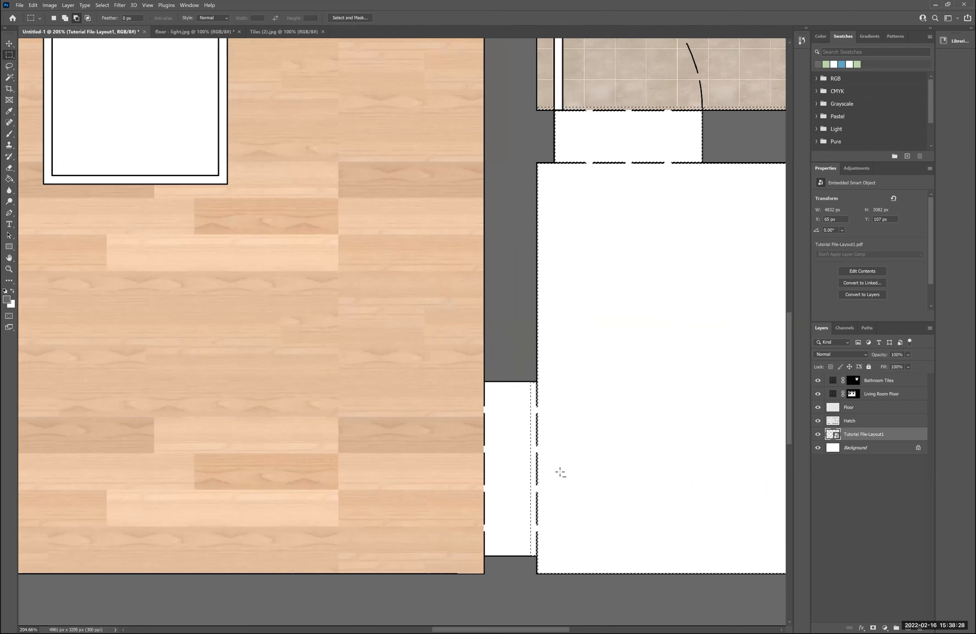
scroll(562, 467, "down", 3)
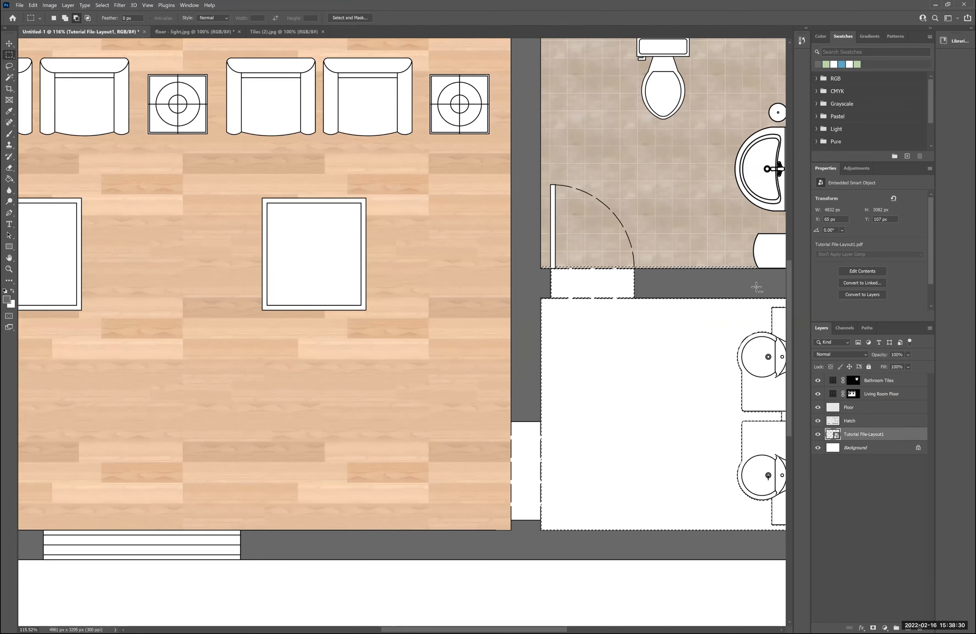
scroll(561, 467, "down", 1)
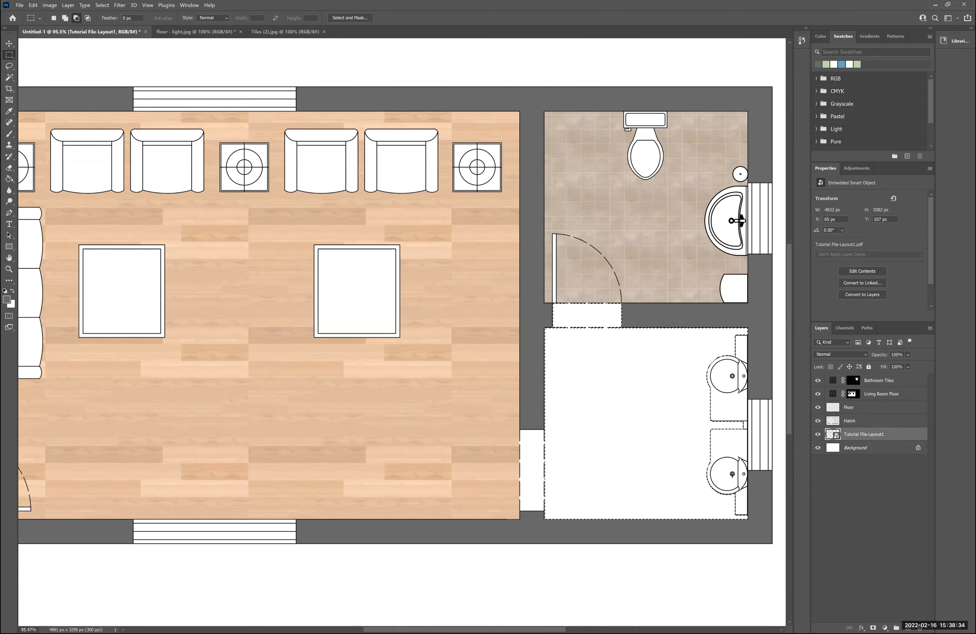
Add a Pattern fill layer over the washroom selection using the beige tile pattern at 100% scale, and move it to the top of the layer stack
left_click(886, 627)
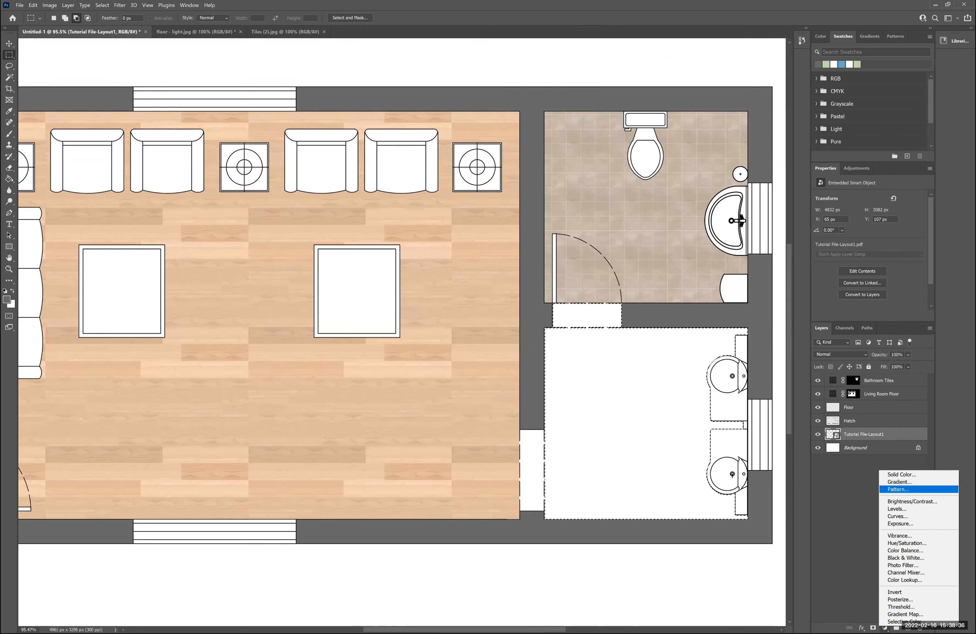
key("Return")
left_click(356, 391)
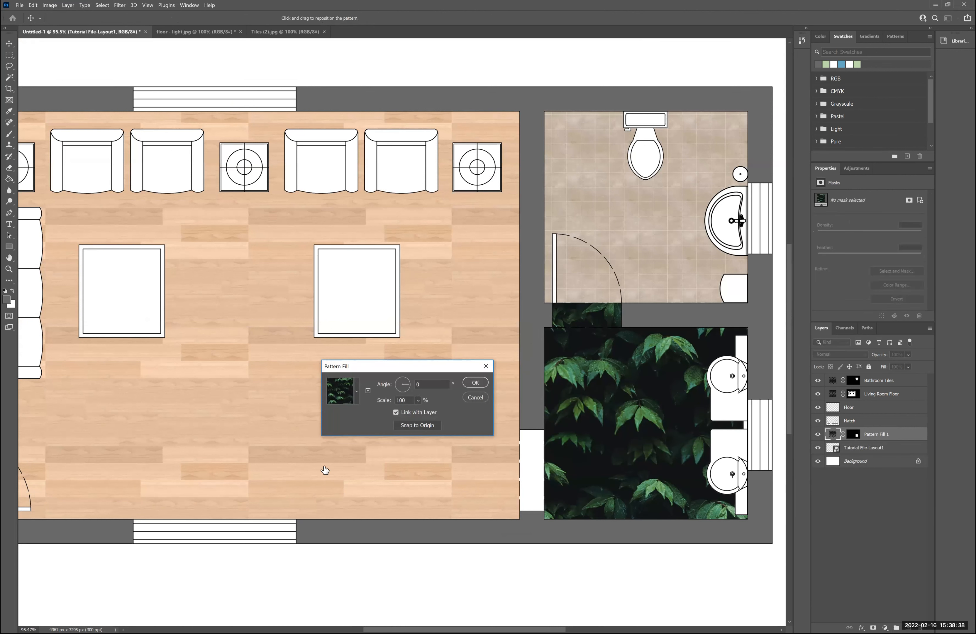
left_click(326, 465)
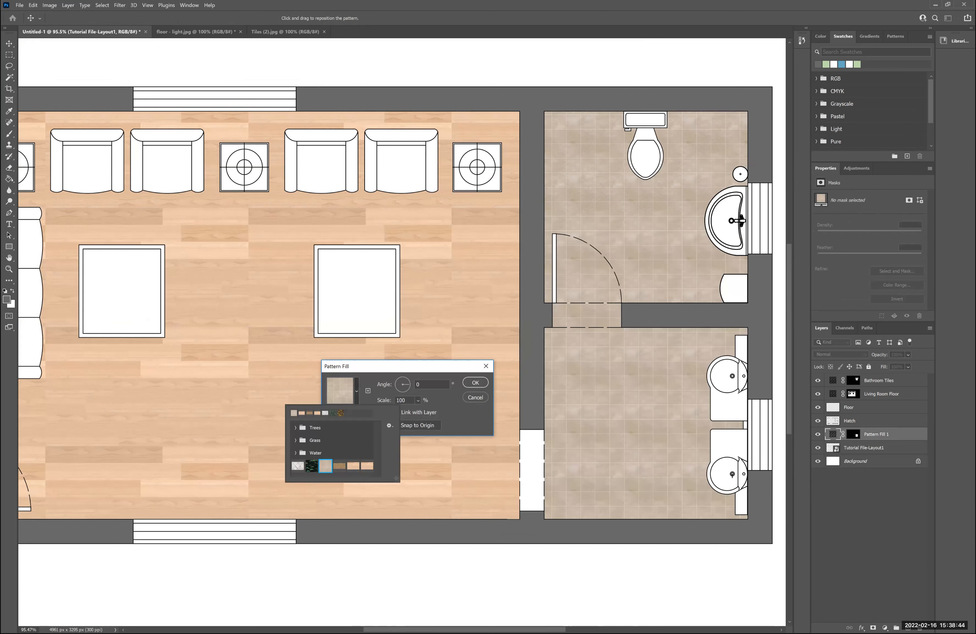
key("Return")
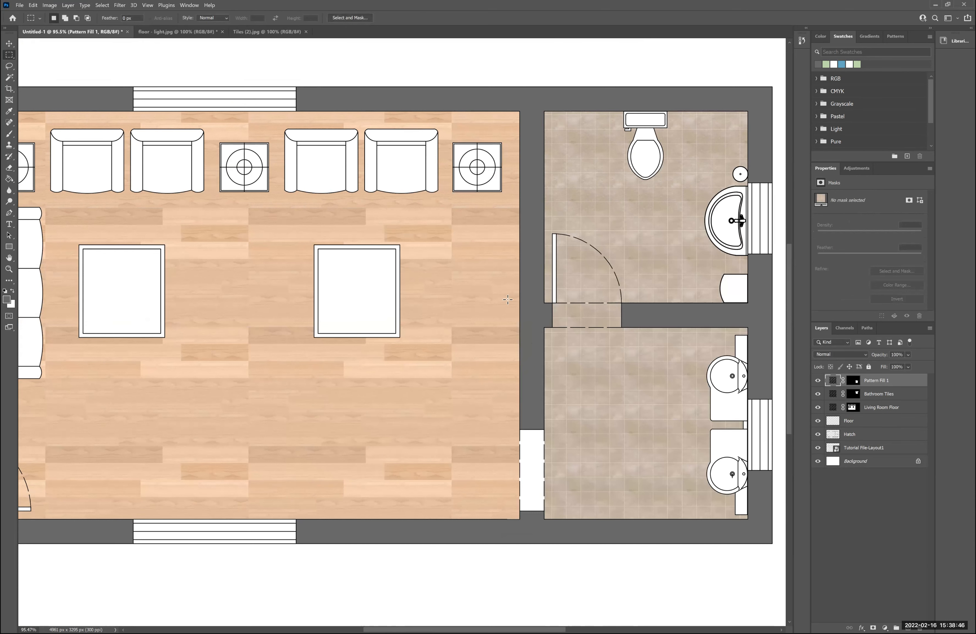
key("ctrl+0")
scroll(712, 351, "down", 3)
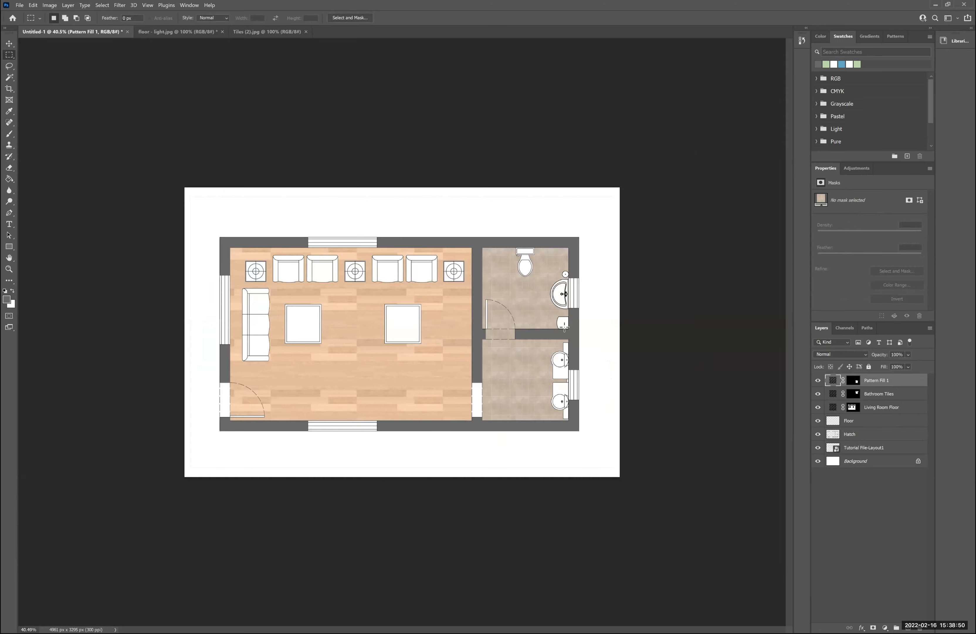